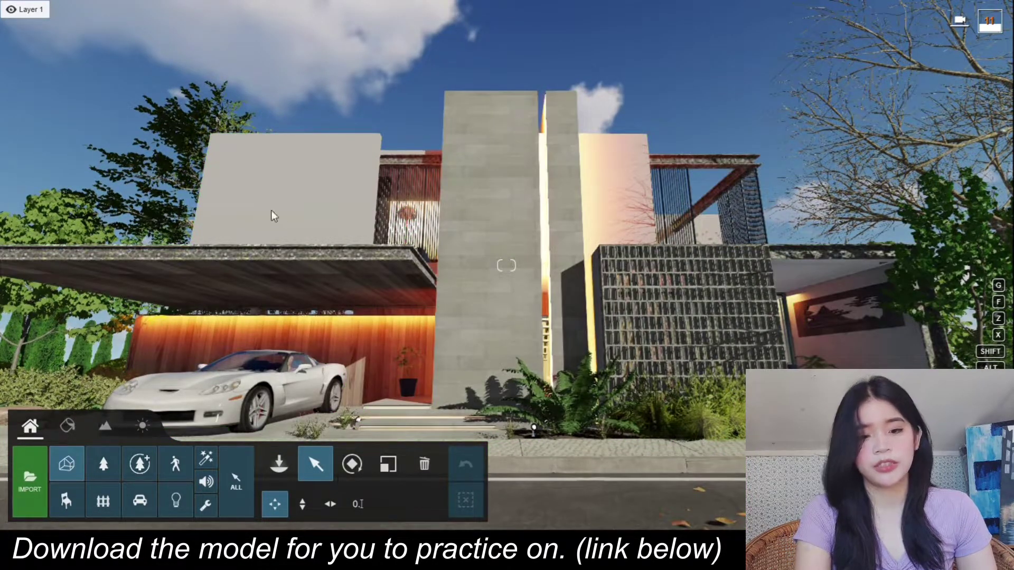
Assign the outdoor concrete material Polii ConcretePlates 06 2k to the tall central tower walls in the Material Editor
left_click(67, 425)
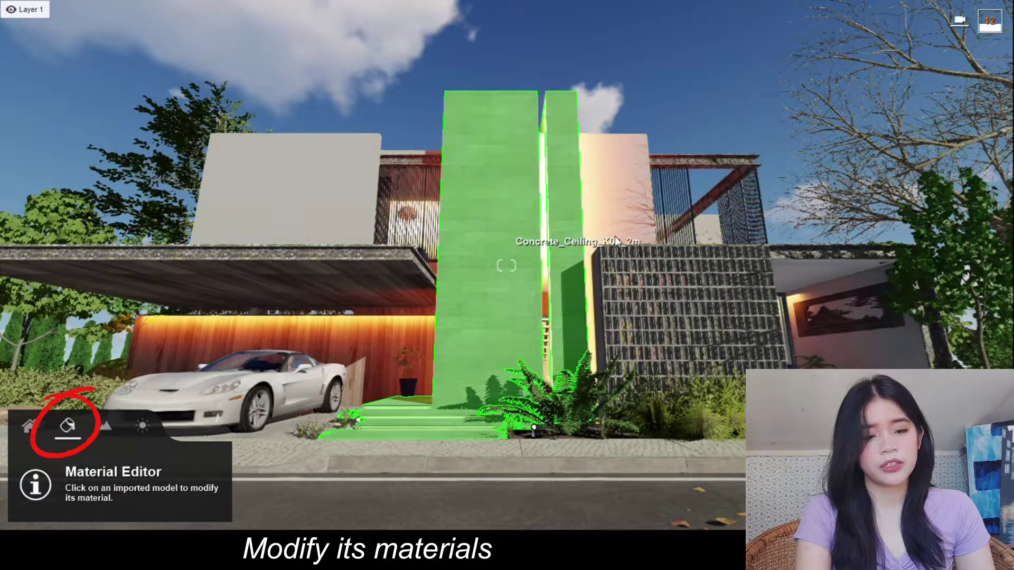
left_click(600, 273)
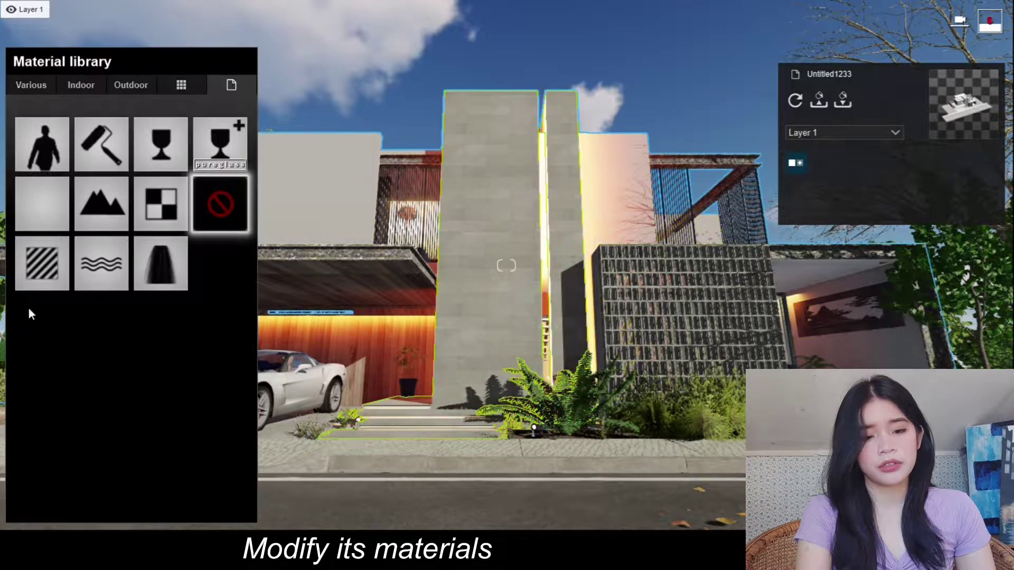
left_click(100, 199)
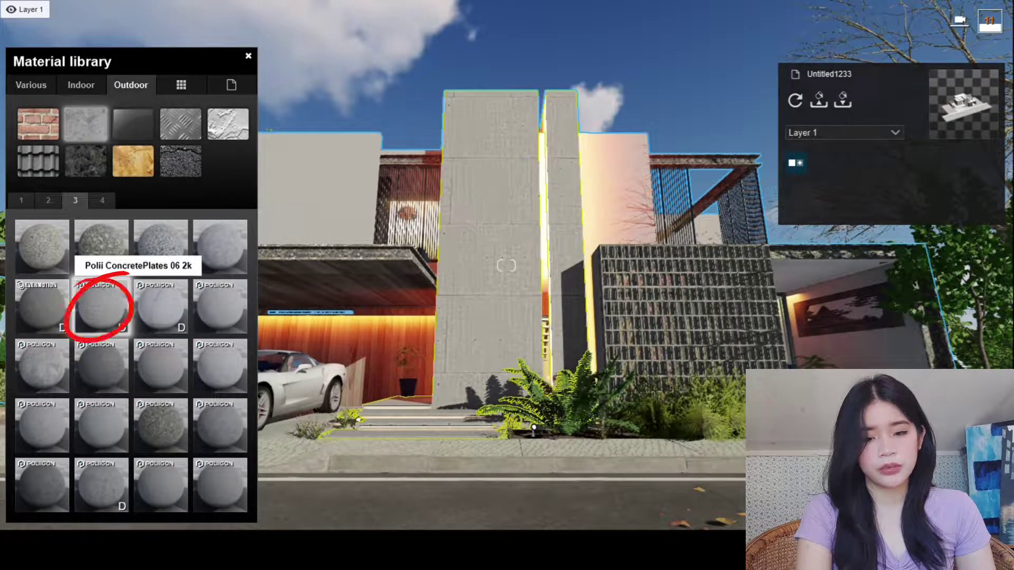
key("Escape")
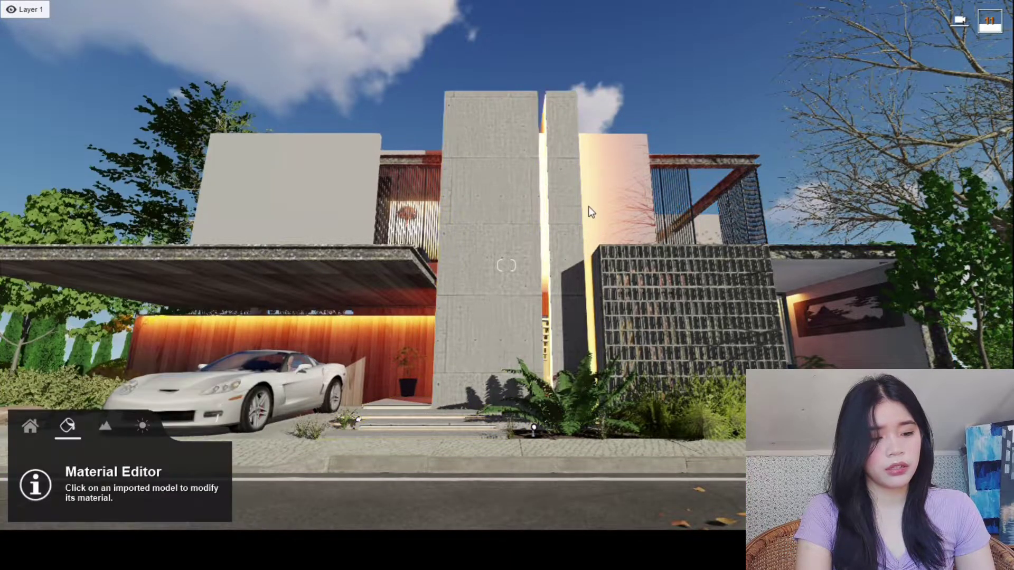
Darken the tower's concrete with a black colorization of 0.4 and increase its gloss, reflectivity and relief
left_click(553, 232)
left_click_drag(41, 256, 69, 256)
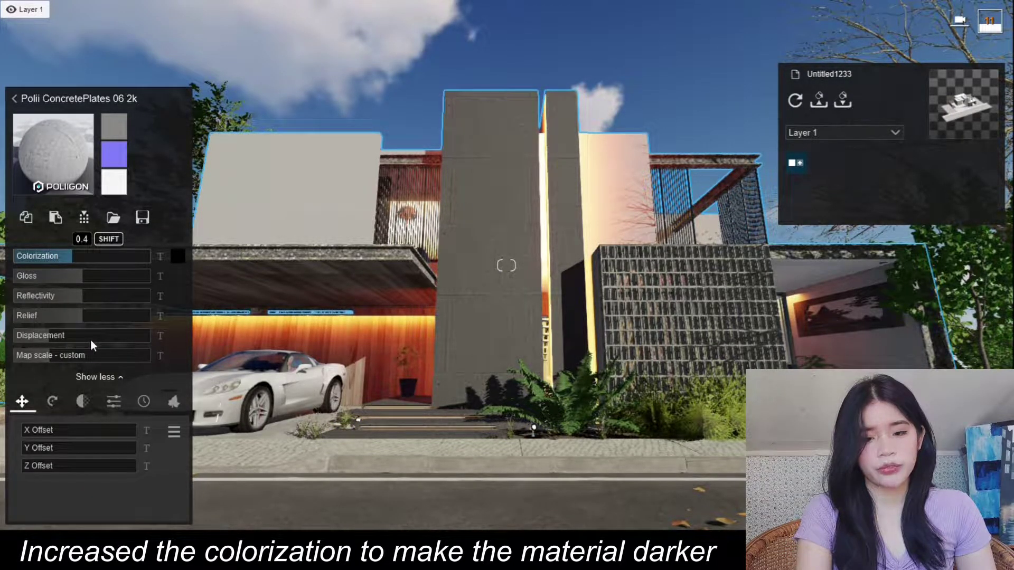
mouse_move(99, 275)
left_mouse_down()
mouse_move(135, 276)
mouse_move(137, 296)
mouse_move(150, 295)
left_mouse_up()
left_click_drag(82, 315, 86, 315)
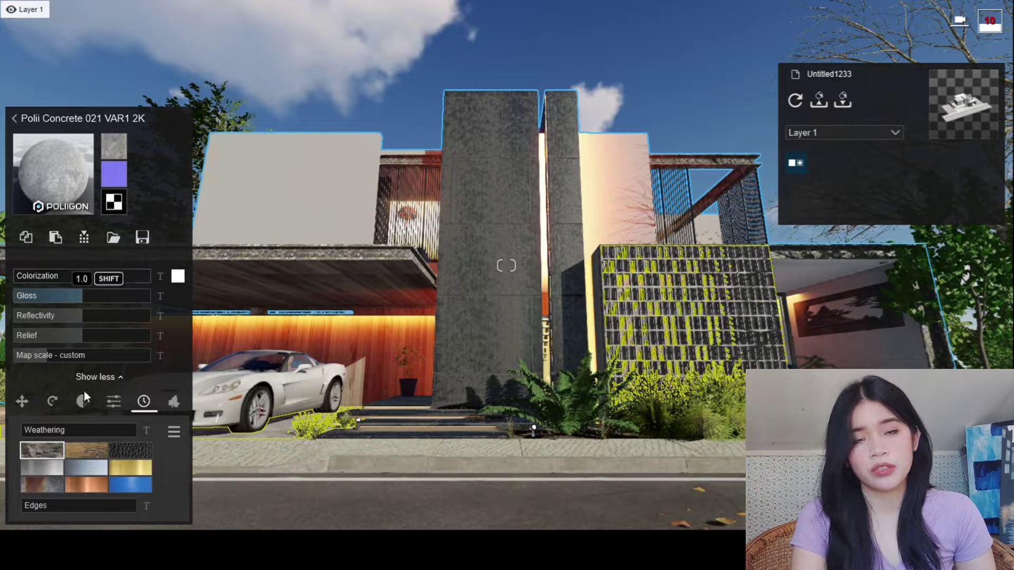
Raise the Polii Concrete 021 VAR1 2K material's gloss, reflectivity and relief to 2.0, set weathering to 0.8, and smooth the edges
left_click_drag(86, 296, 150, 297)
left_click_drag(82, 316, 157, 315)
left_click_drag(87, 335, 149, 335)
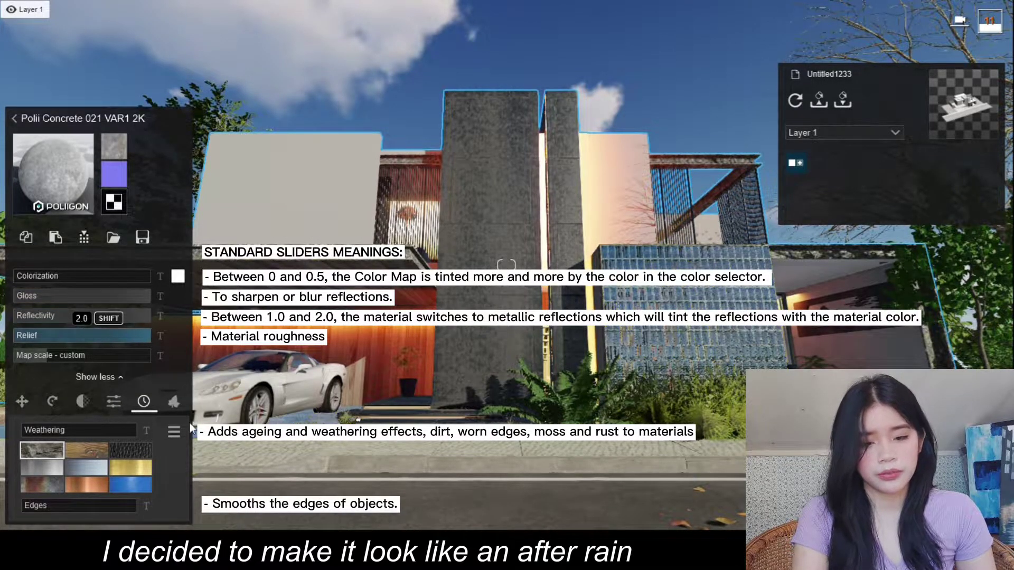
left_click_drag(32, 430, 99, 430)
left_click_drag(127, 554, 150, 556)
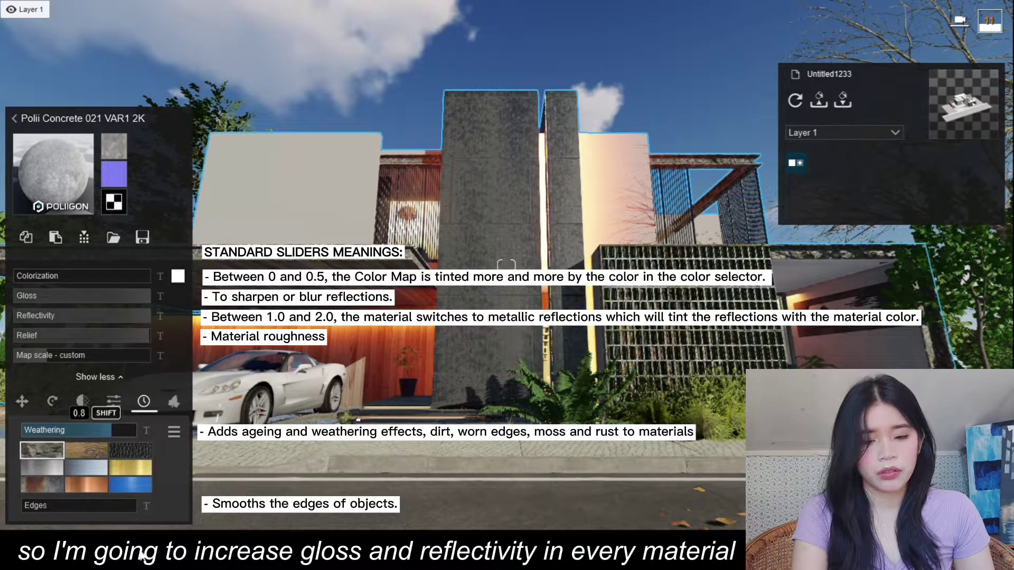
left_click_drag(25, 505, 75, 505)
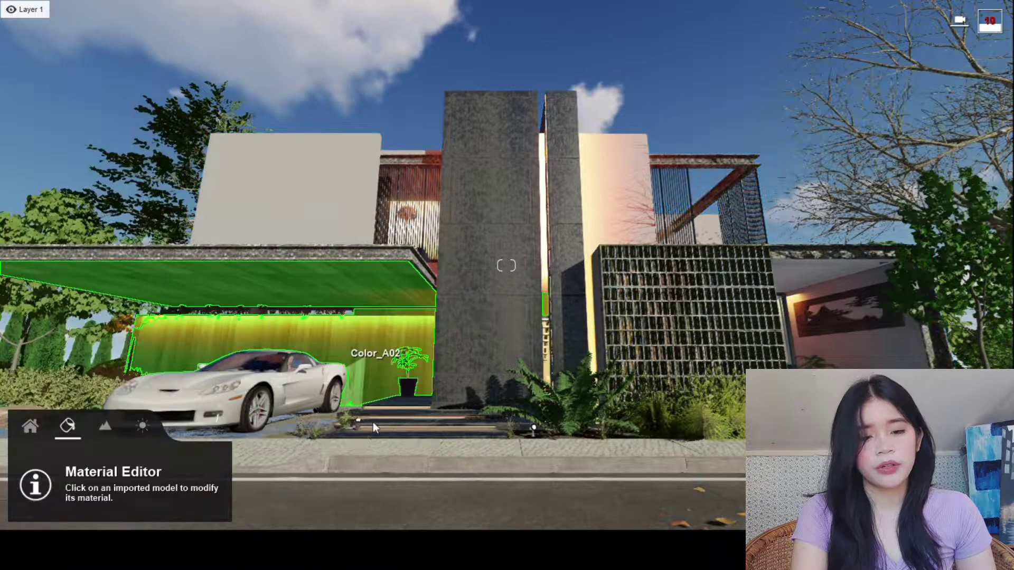
Apply the outdoor wood material Polii Wood Flooring 06 3k to the carport's back wall and ceiling
left_click(300, 423)
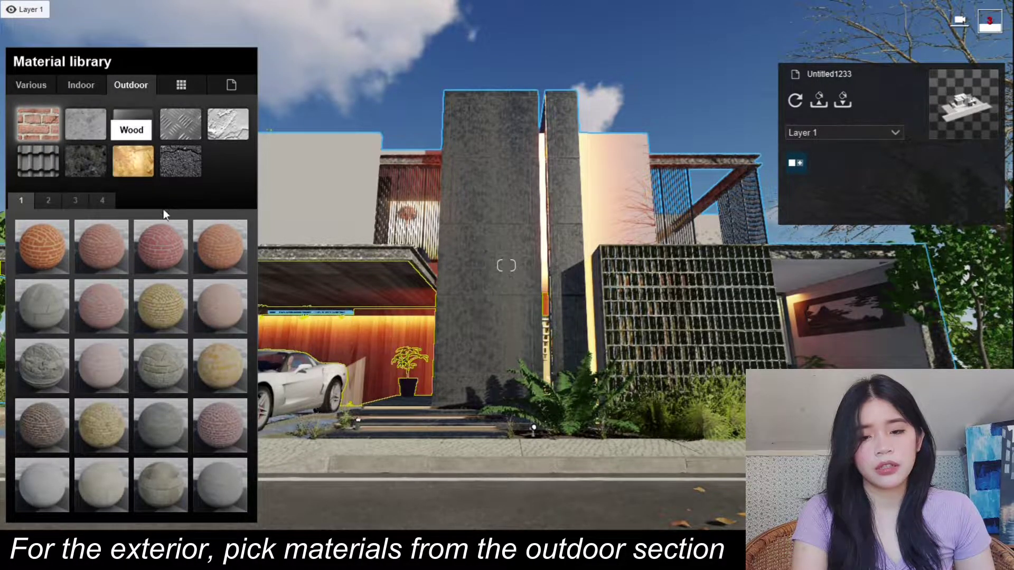
left_click(134, 162)
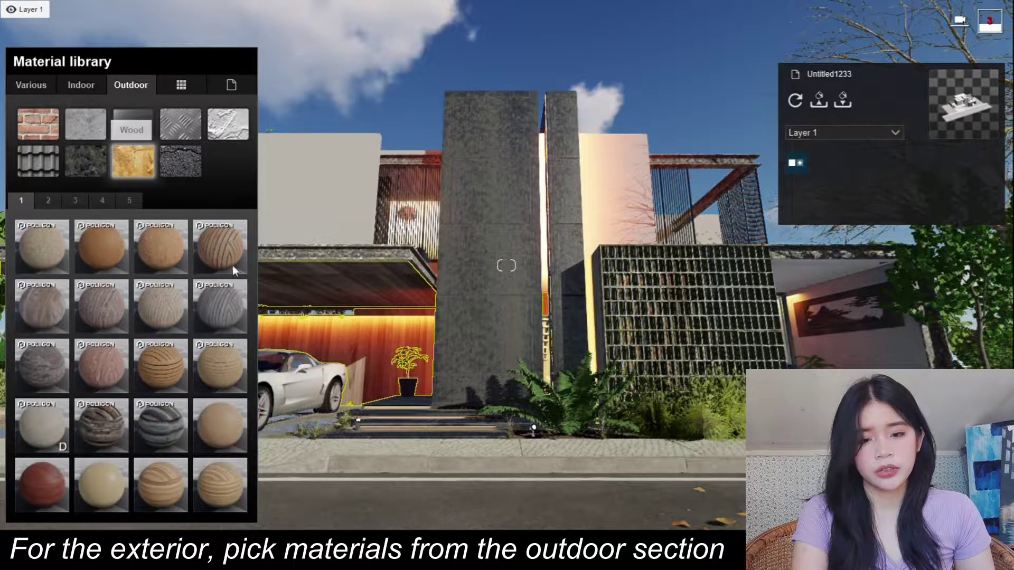
left_click(219, 247)
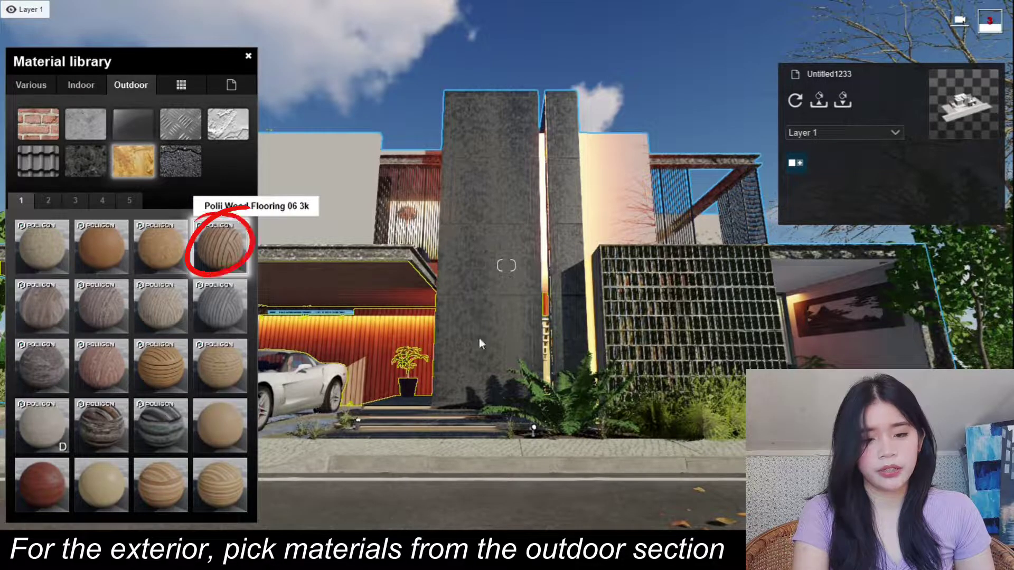
left_click(221, 246)
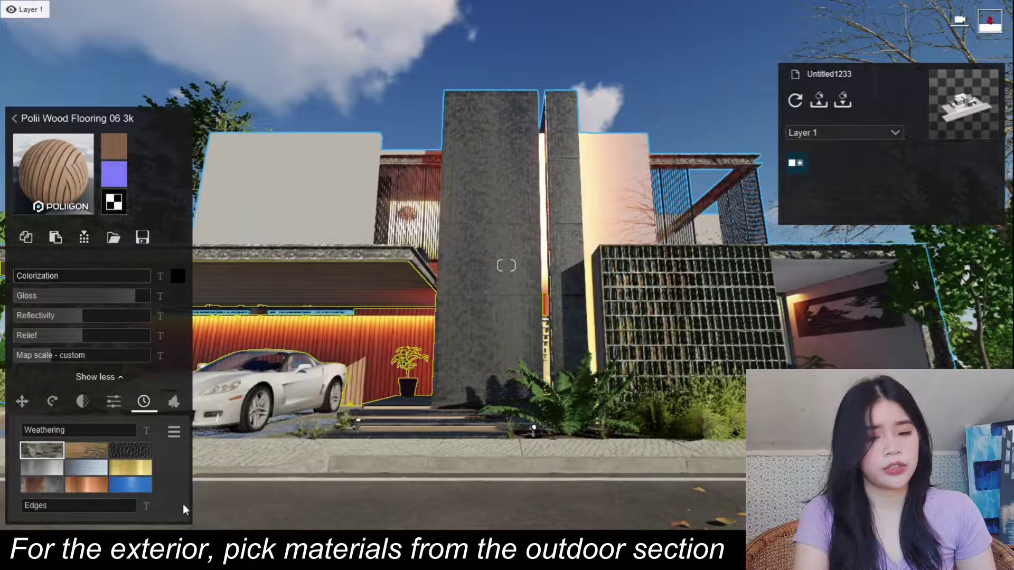
Set the carport wood's reflectivity to 1.5, maximize its relief, apply nearly full weathering, and smooth its edges
left_click(112, 315)
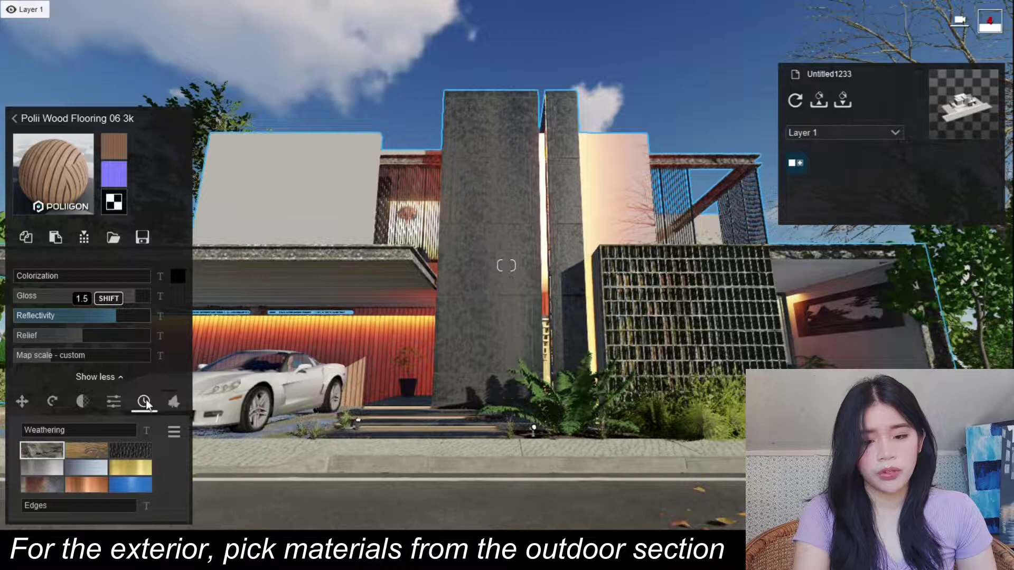
left_click_drag(125, 336, 151, 338)
left_click_drag(54, 429, 121, 429)
left_click_drag(156, 544, 161, 542)
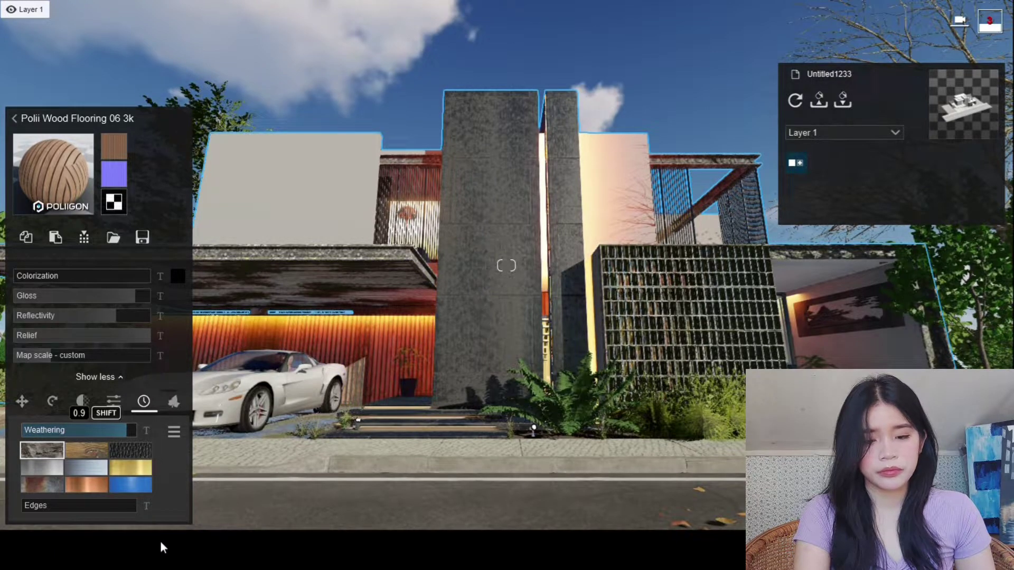
left_click_drag(127, 429, 131, 430)
left_click(50, 505)
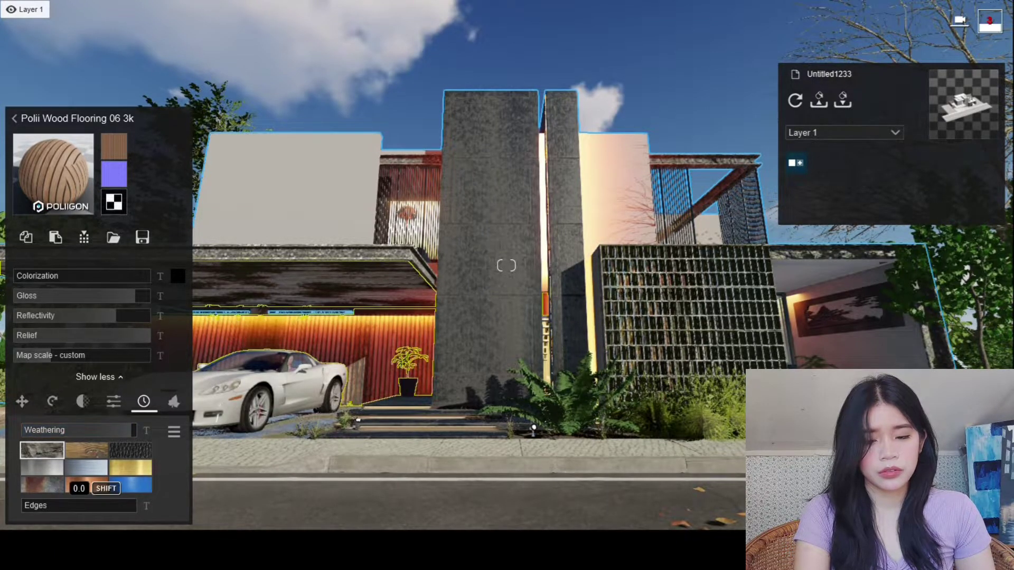
left_click_drag(50, 505, 78, 505)
key("Escape")
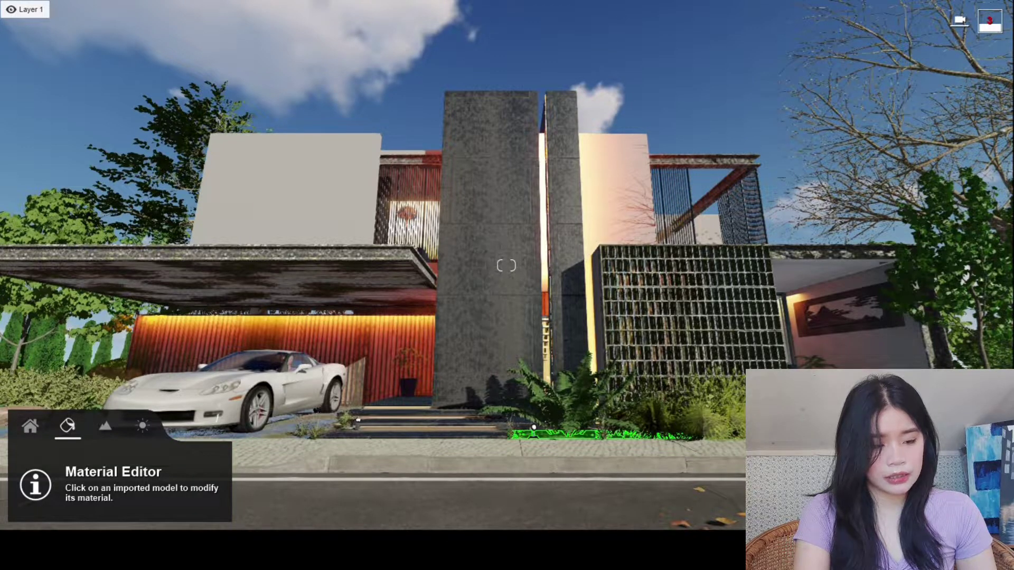
Apply the Clean Cut Grass 3D grass material to the planting strip in front of the entrance steps
left_click(505, 265)
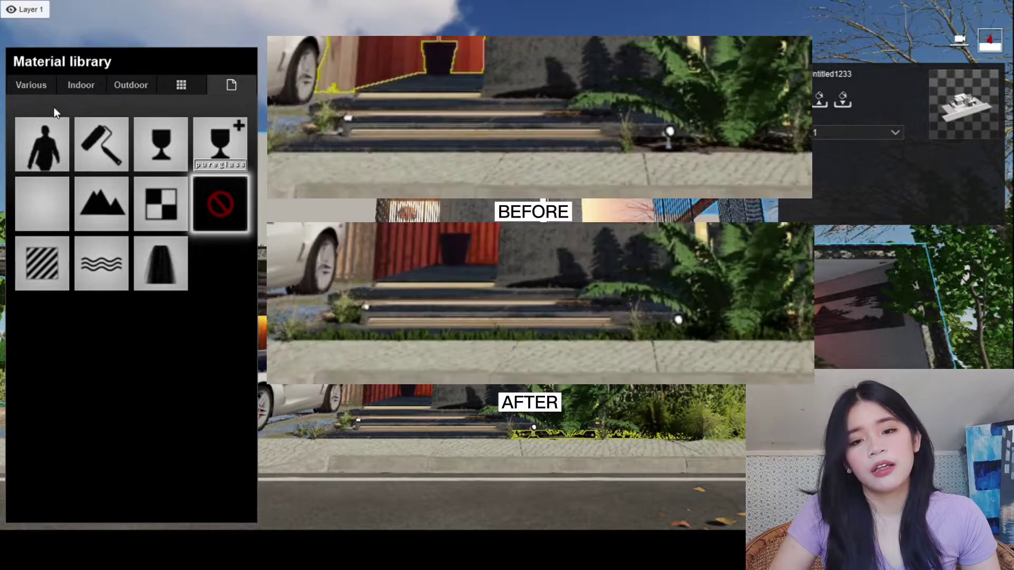
left_click(37, 85)
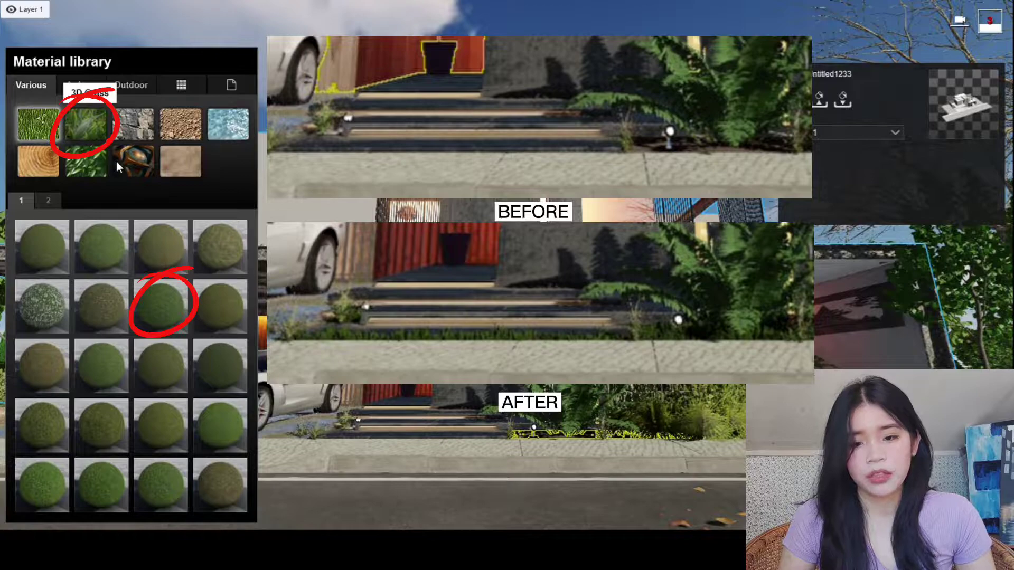
left_click(86, 124)
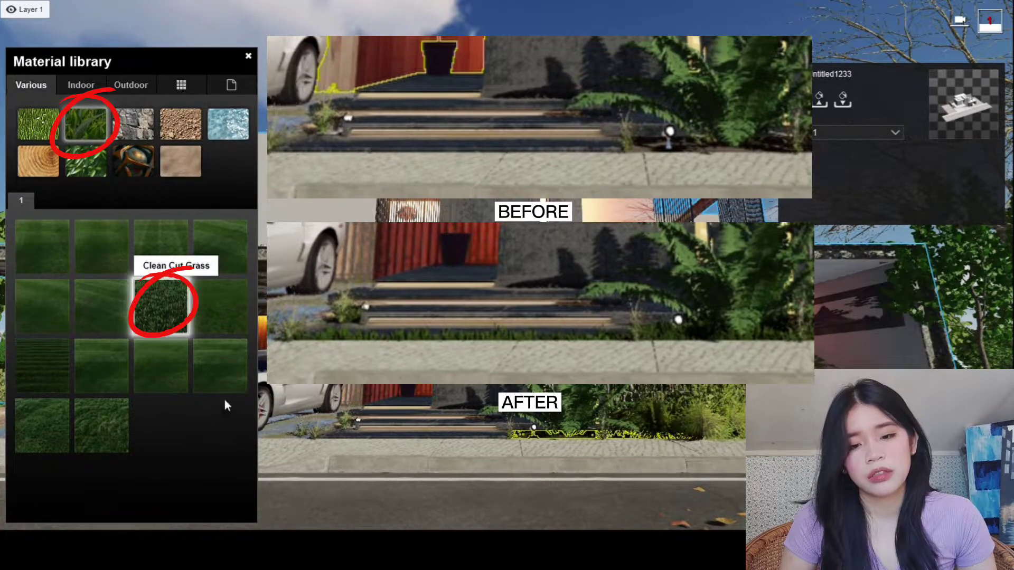
left_click(161, 306)
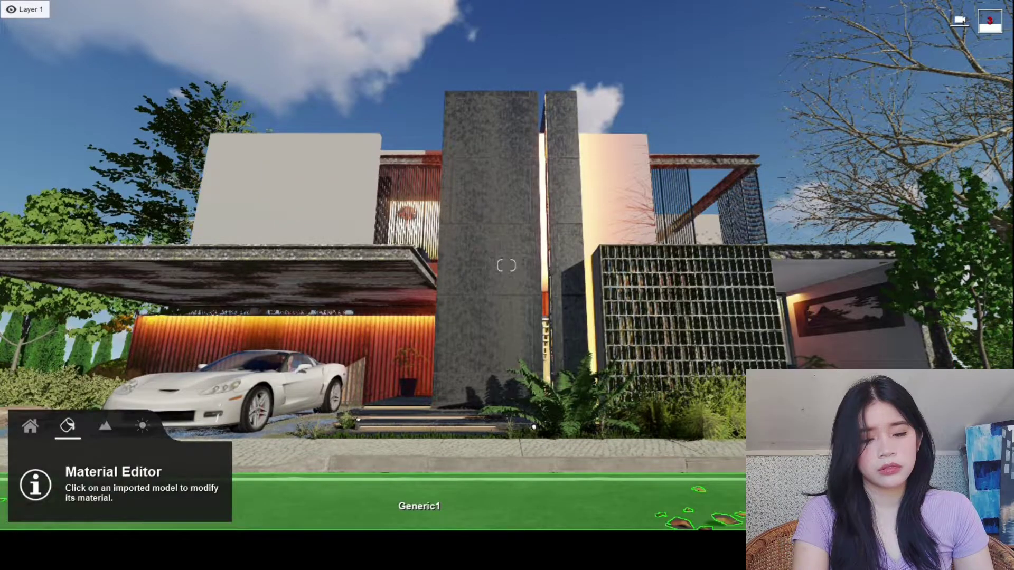
Assign the outdoor asphalt material Polii CityStreet AsphaltGeneric Worn 001 2k to the road
left_click(419, 506)
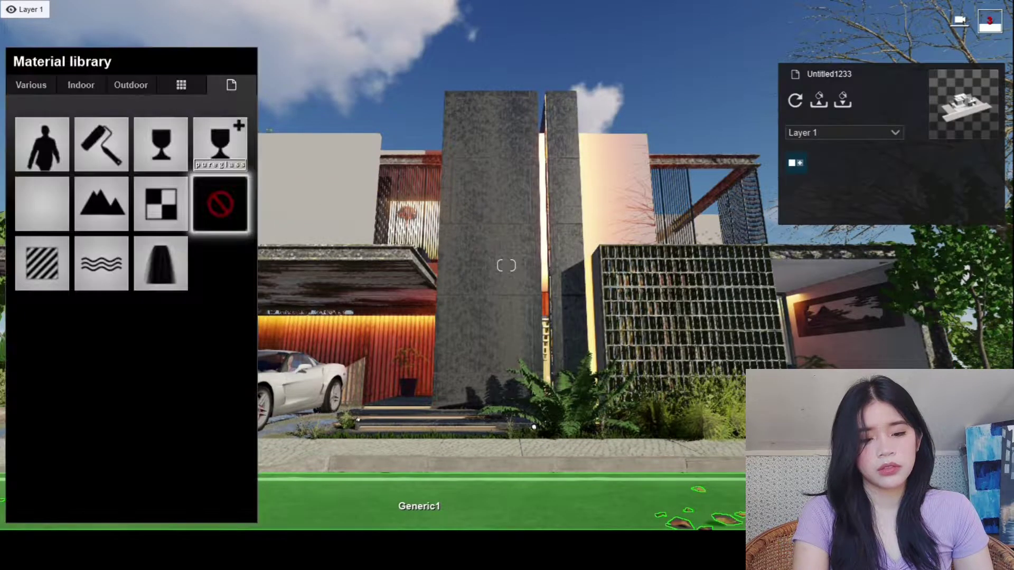
left_click(138, 85)
left_click(180, 161)
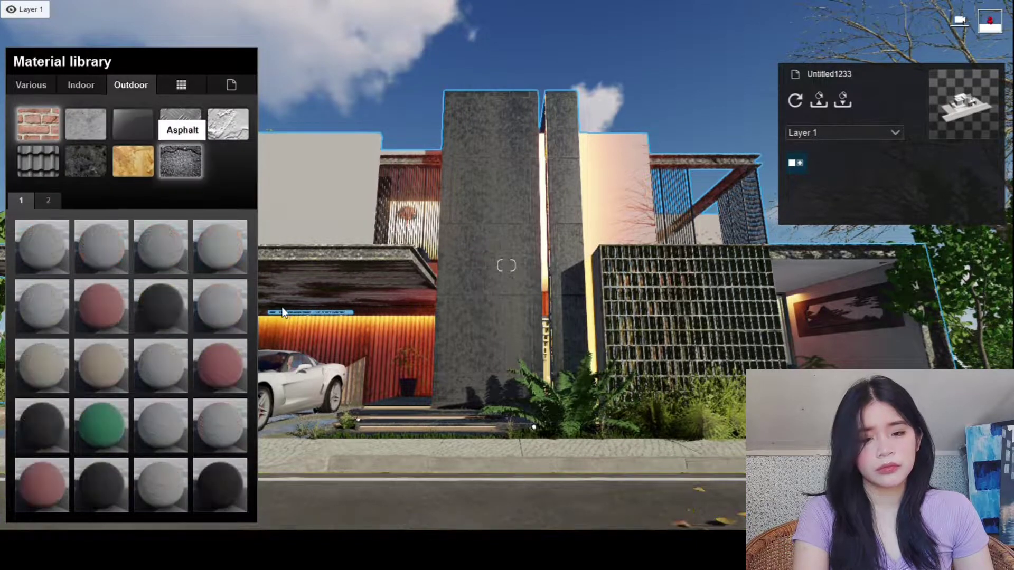
left_click(48, 200)
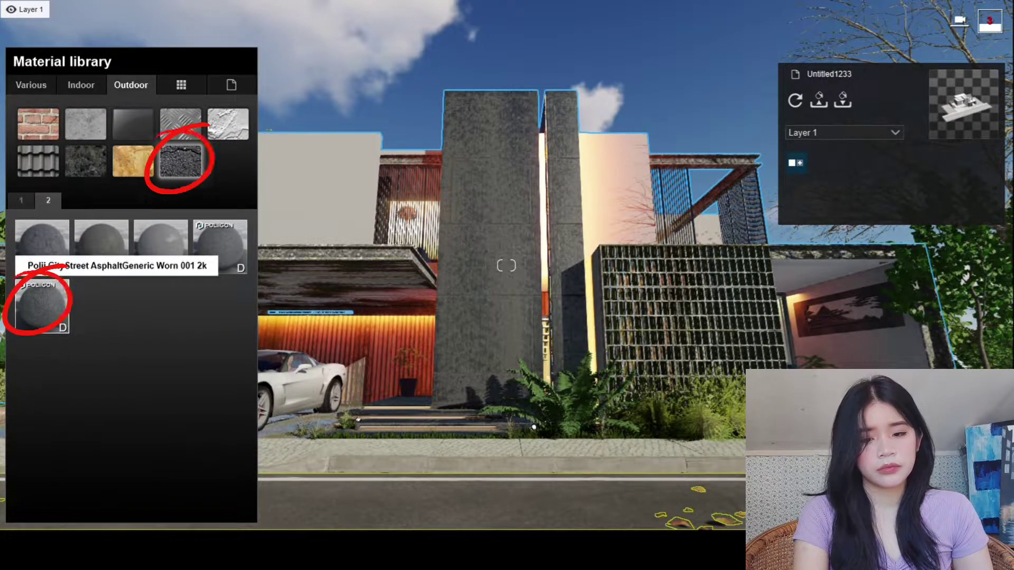
left_click_drag(42, 306, 370, 496)
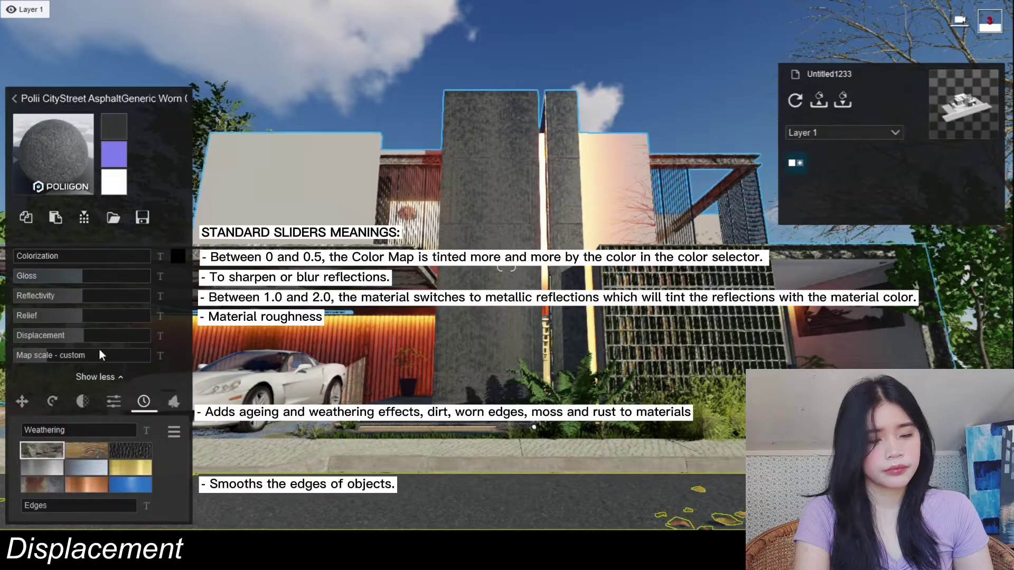
Set the road asphalt's reflectivity to 2.0 and raise its gloss, relief and displacement to the maximum
left_click_drag(79, 276, 150, 295)
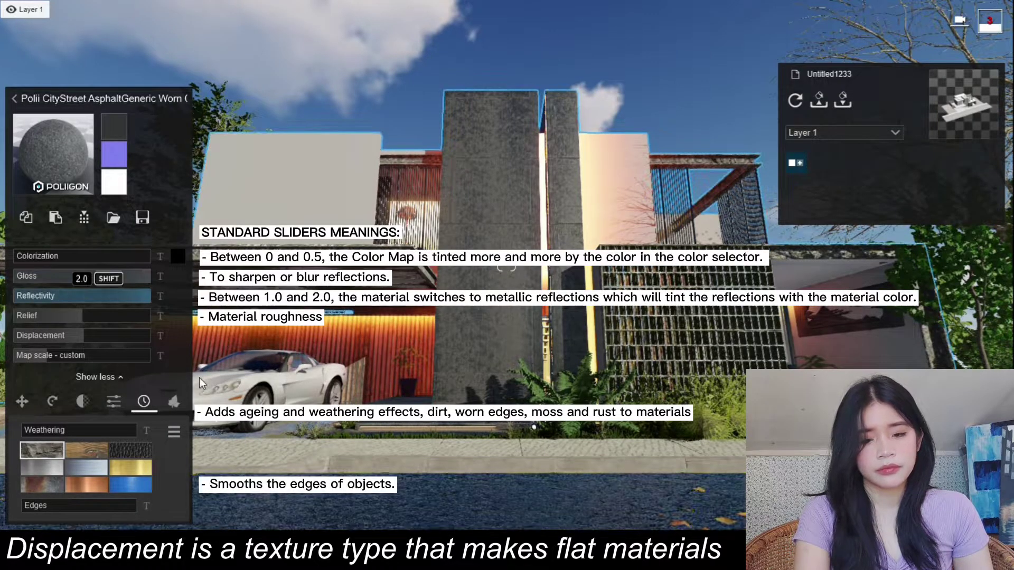
left_click_drag(83, 315, 150, 316)
left_click_drag(83, 335, 150, 335)
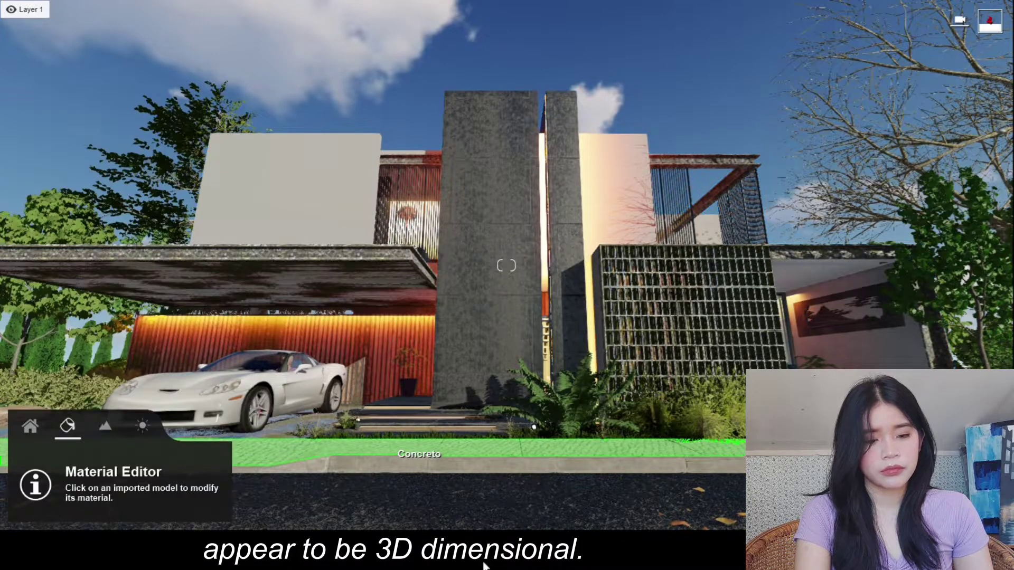
Assign the outdoor brick material Polii BricksOld01 VAR1 2k to the sidewalk
left_click(534, 453)
left_click(131, 84)
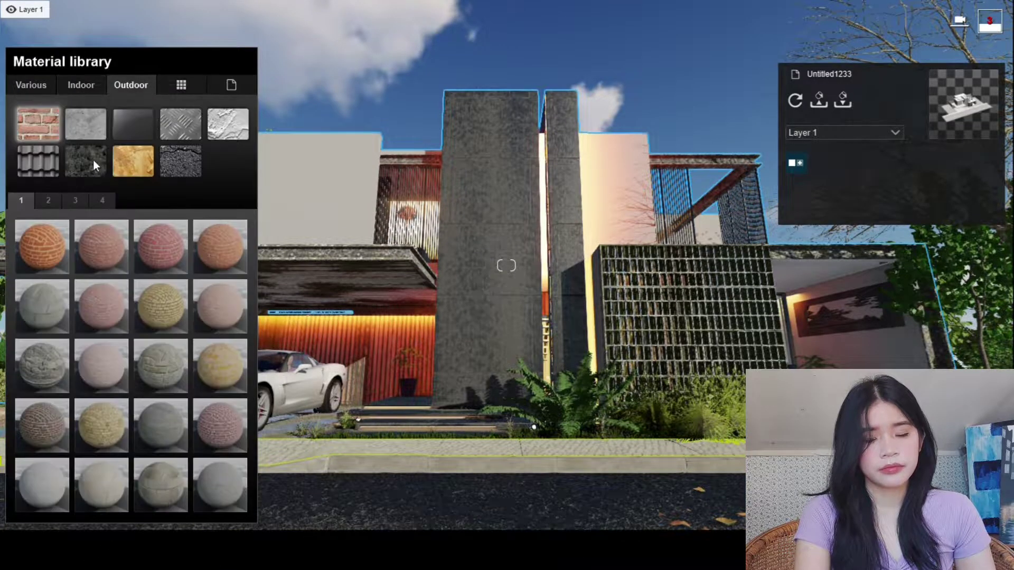
left_click(94, 168)
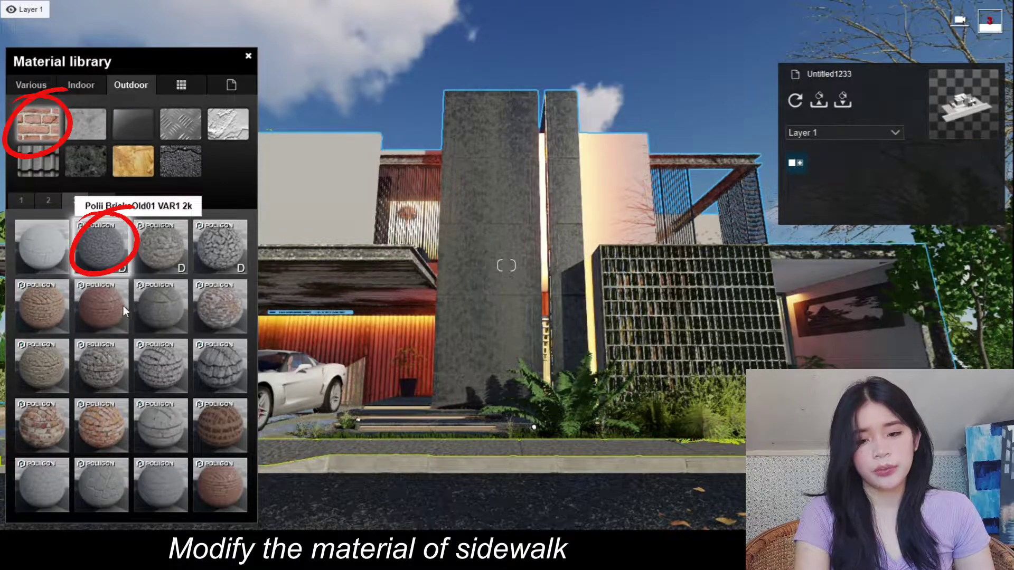
left_click(101, 247)
Raise the sidewalk brick's gloss slightly, reflectivity to near maximum, relief and displacement to maximum, and weathering to about half
left_click(86, 276)
mouse_move(83, 296)
left_mouse_down()
mouse_move(133, 299)
mouse_move(98, 315)
mouse_move(151, 315)
mouse_move(151, 335)
left_mouse_up()
left_click_drag(24, 430, 84, 430)
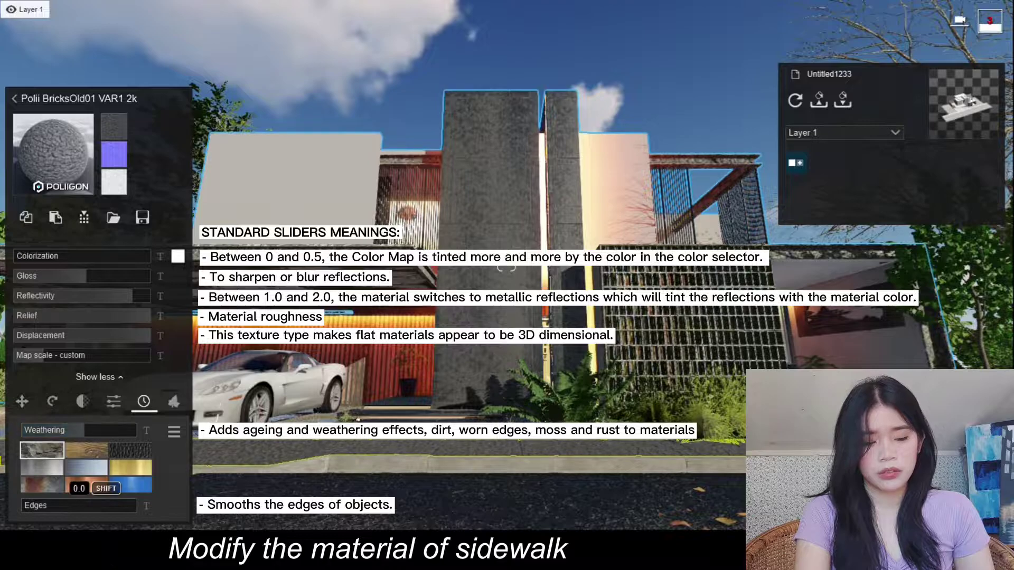
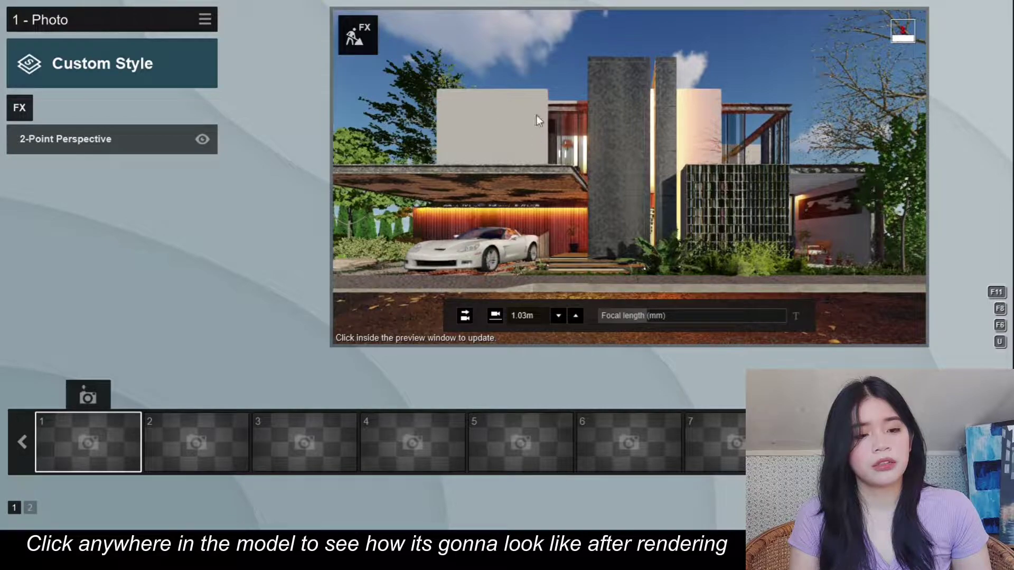
Update the photo preview and compare the shot without and with the 2-Point Perspective effect
left_click(717, 252)
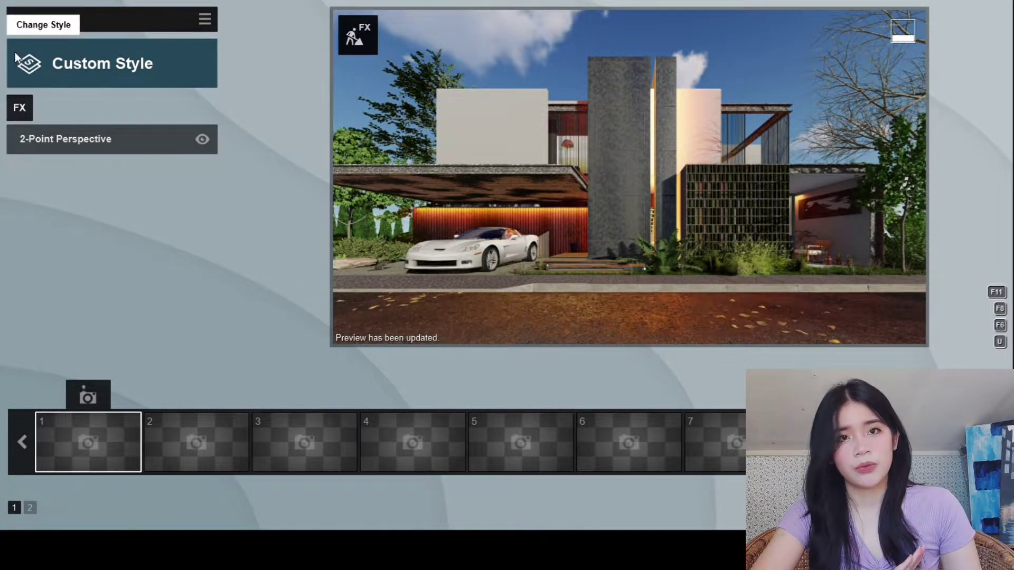
mouse_move(58, 141)
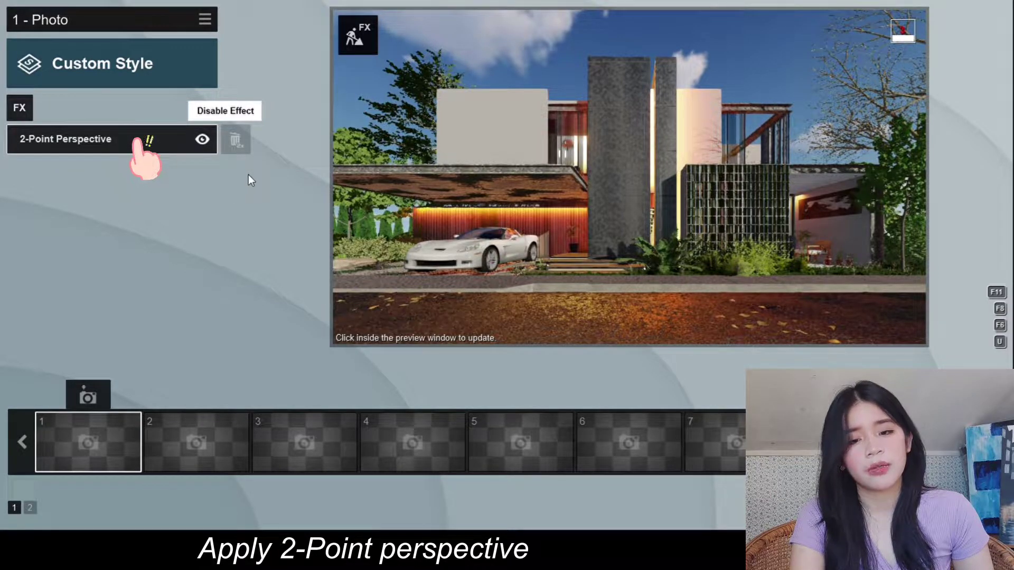
left_click(202, 139)
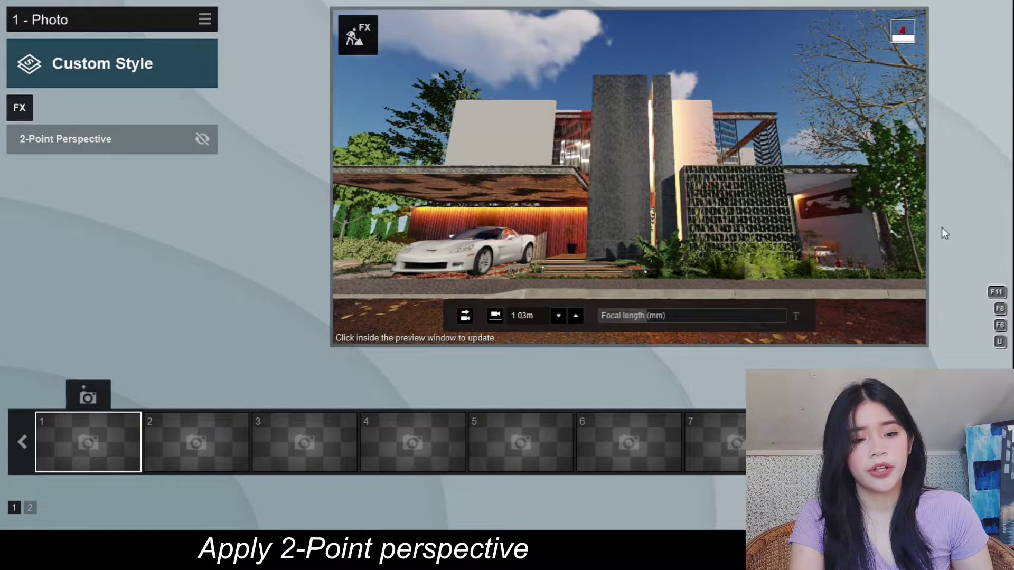
left_click(202, 139)
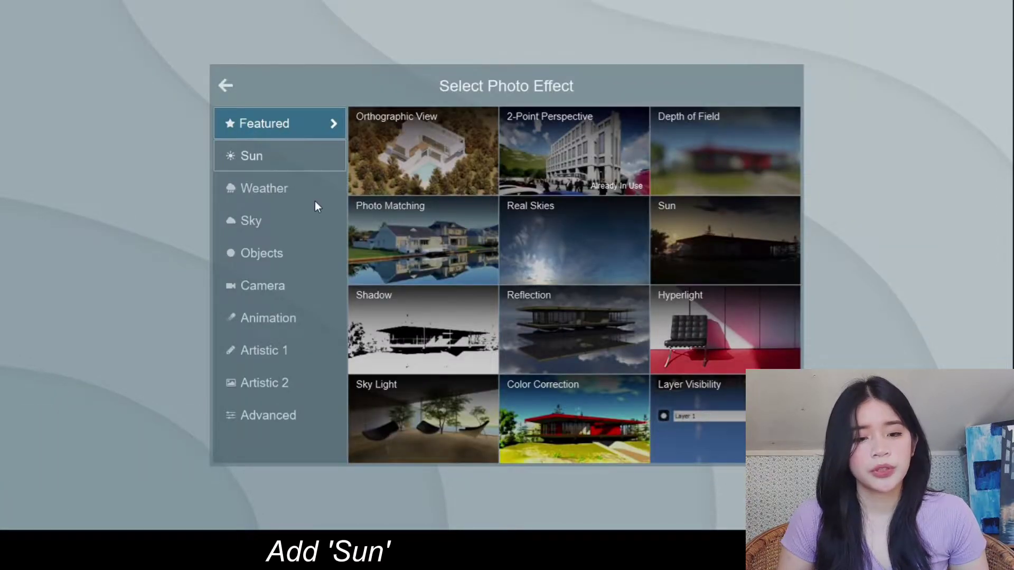
Add the Sun effect with a sun height of 1.9° and a heading of about 97.6°, and raise the sun brightness slightly
left_click(274, 155)
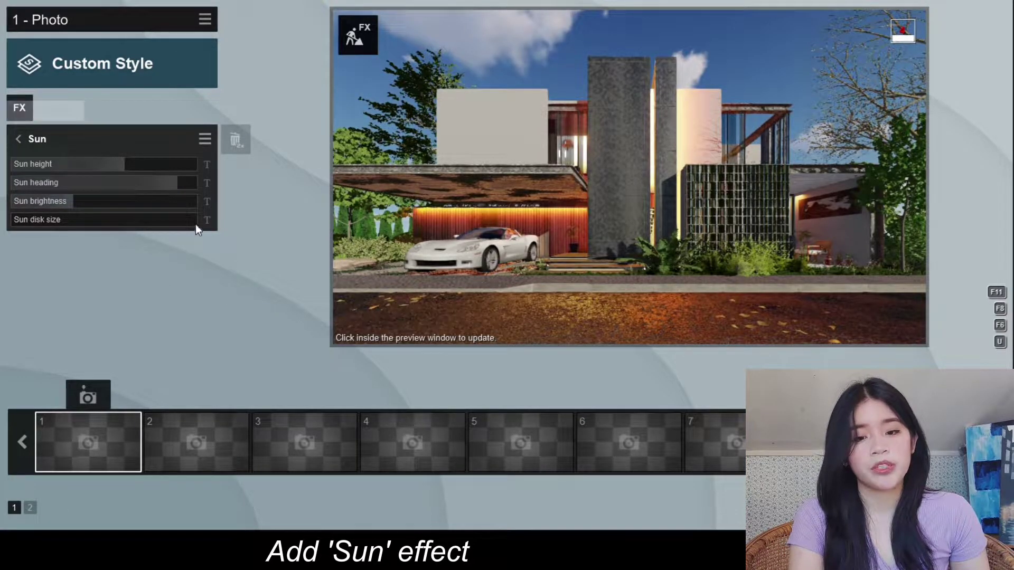
left_click_drag(125, 163, 106, 164)
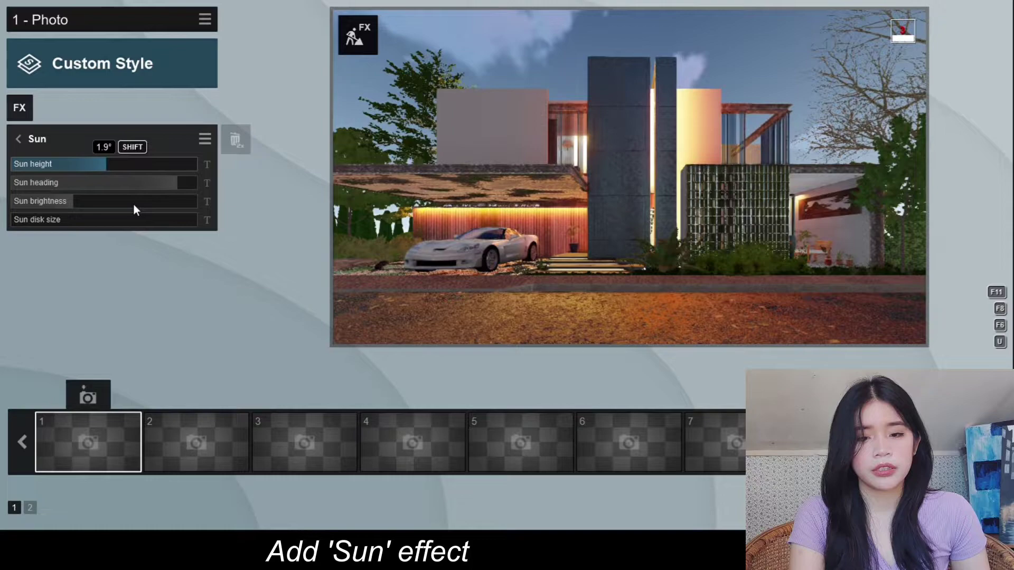
mouse_move(178, 182)
left_mouse_down()
mouse_move(191, 182)
mouse_move(160, 182)
mouse_move(188, 182)
left_mouse_up()
key("u")
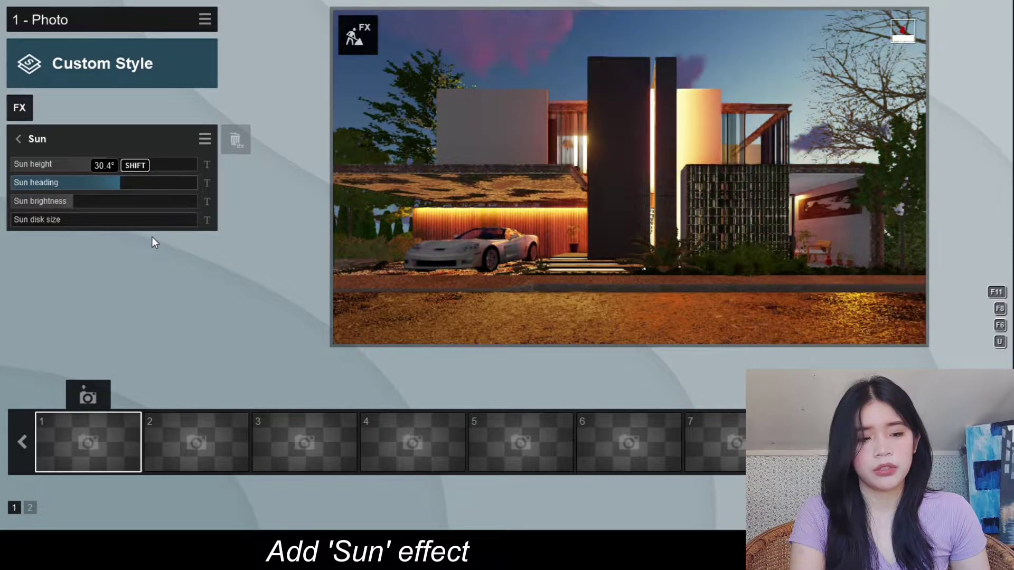
key("u")
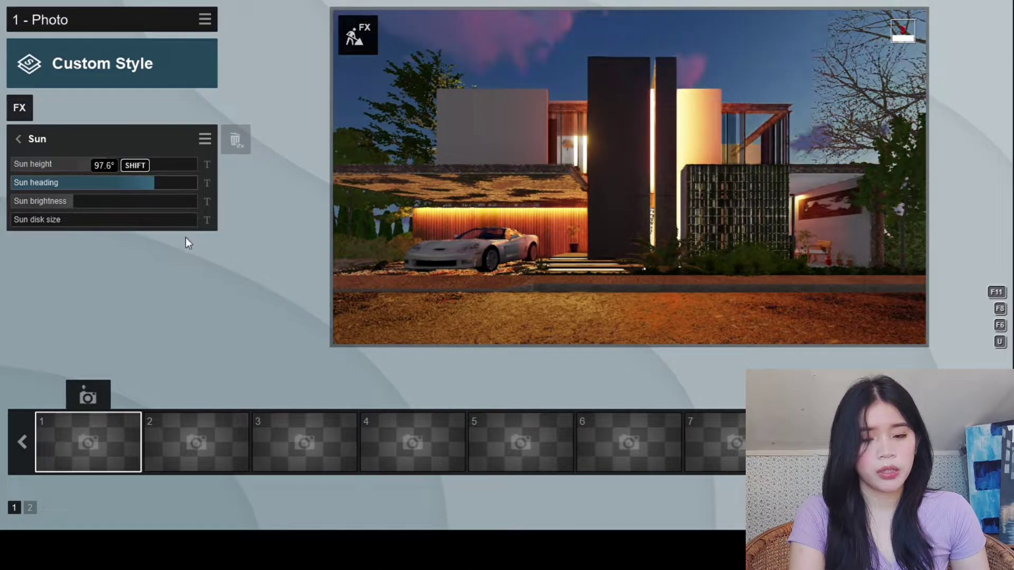
left_click_drag(78, 201, 91, 201)
left_click_drag(124, 257, 133, 257)
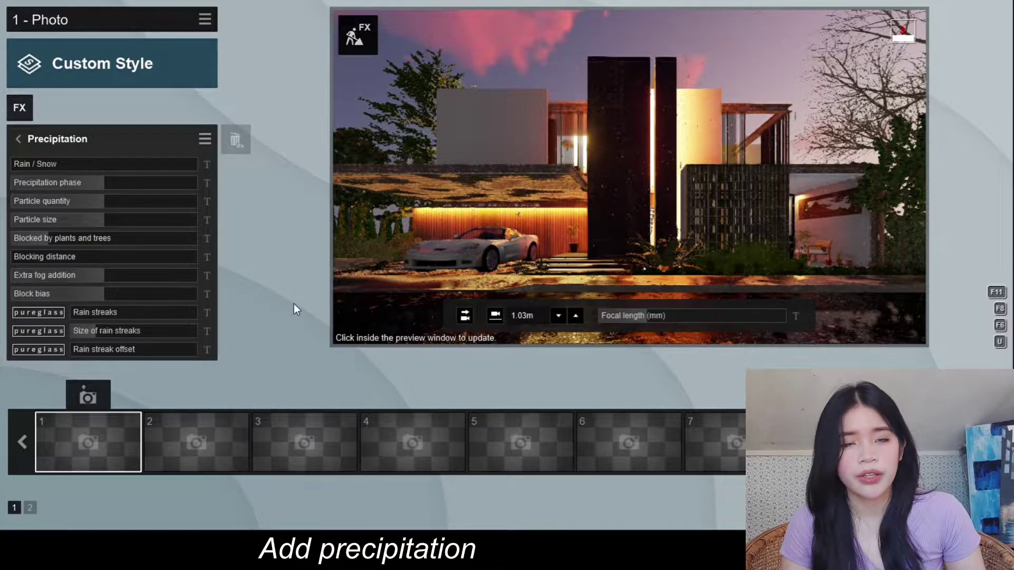
Add the Precipitation effect, lower its particle quantity to the minimum and raise the particle size slightly above the middle
left_click(520, 315)
mouse_move(506, 291)
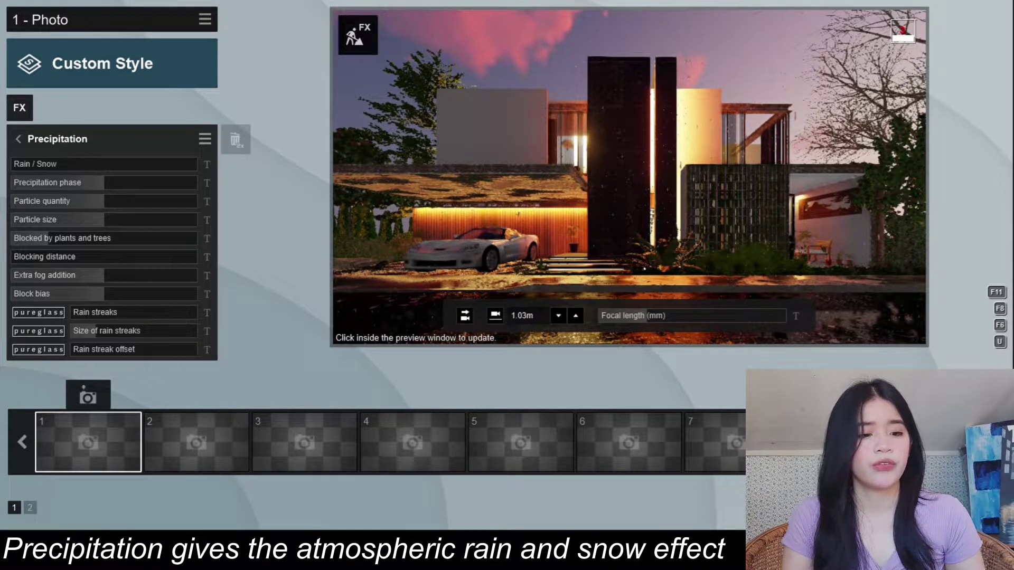
mouse_move(691, 315)
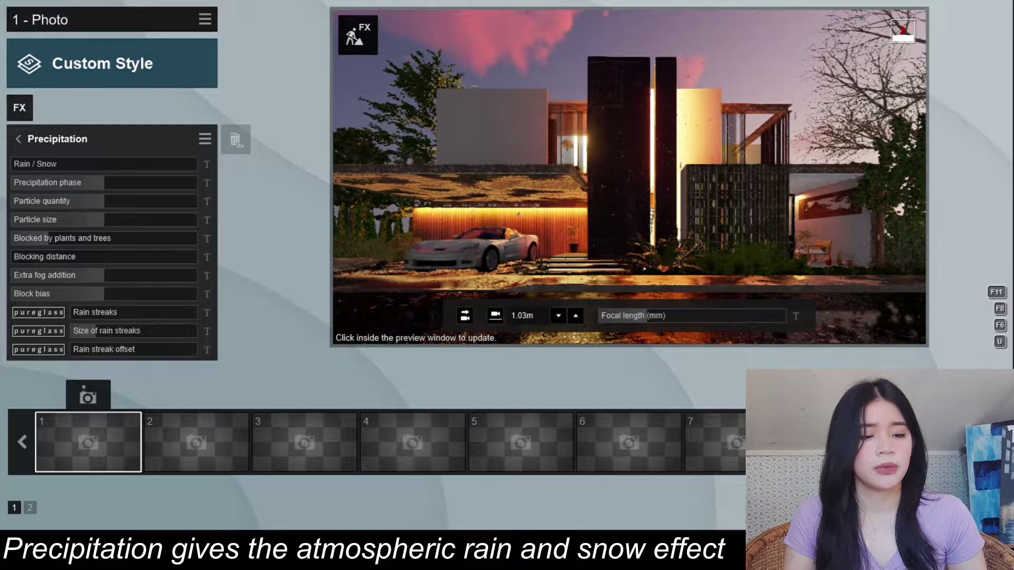
left_click_drag(148, 201, 197, 201)
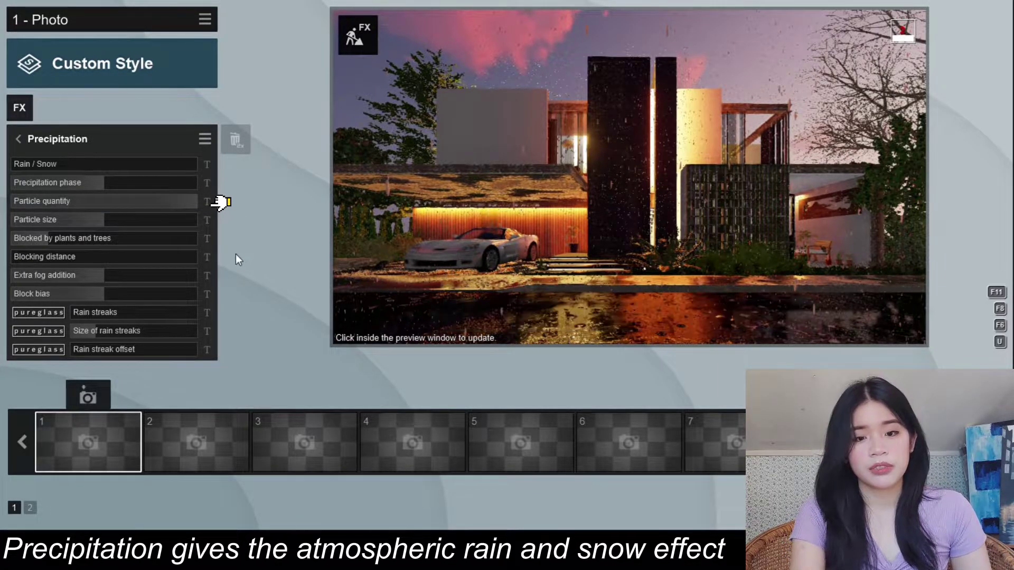
left_click_drag(135, 201, 108, 202)
left_click_drag(116, 258, 18, 254)
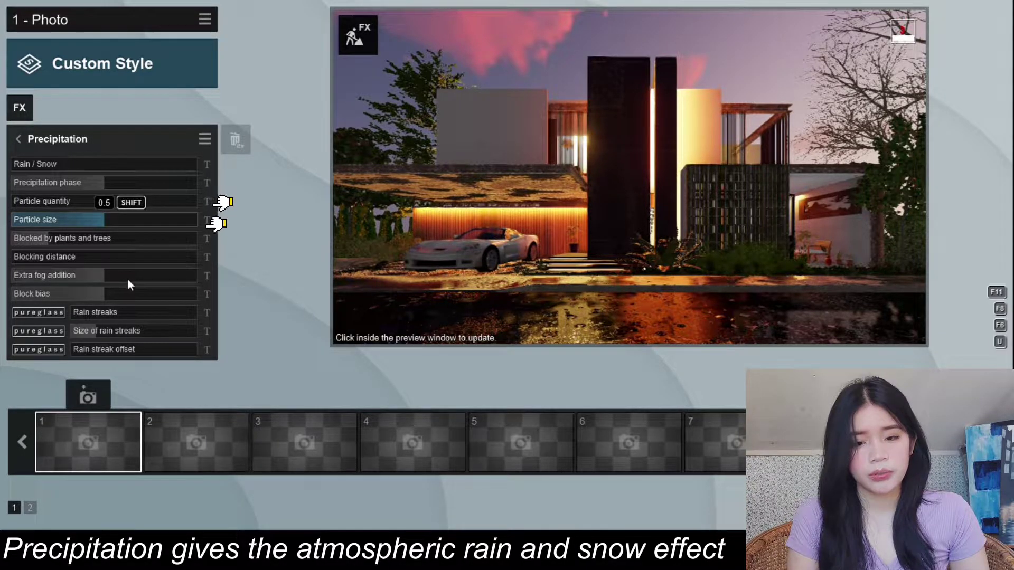
left_click_drag(134, 279, 142, 280)
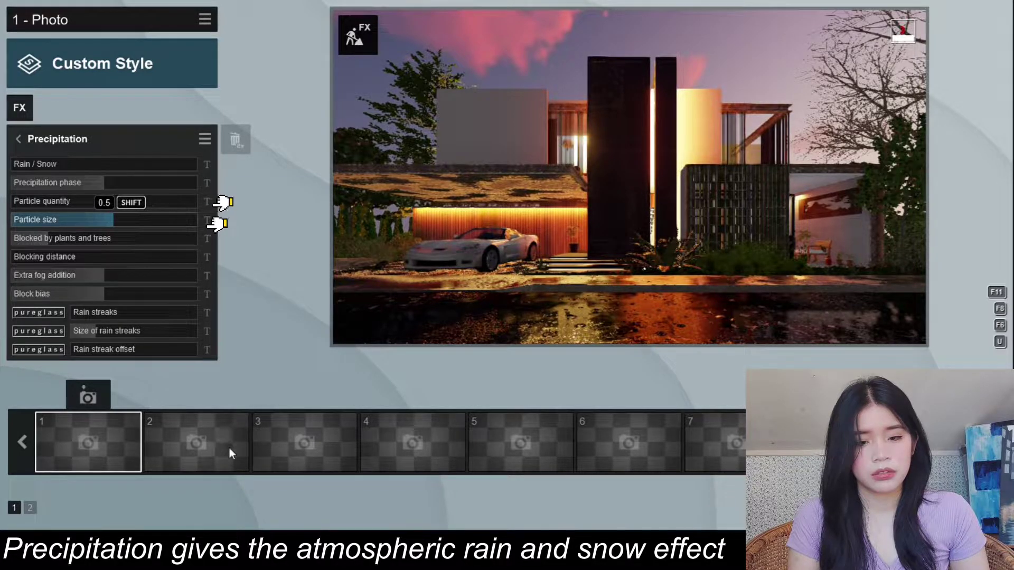
Add the Real Skies effect, rotate the sky heading to about -57° and increase the sky brightness
left_click(19, 108)
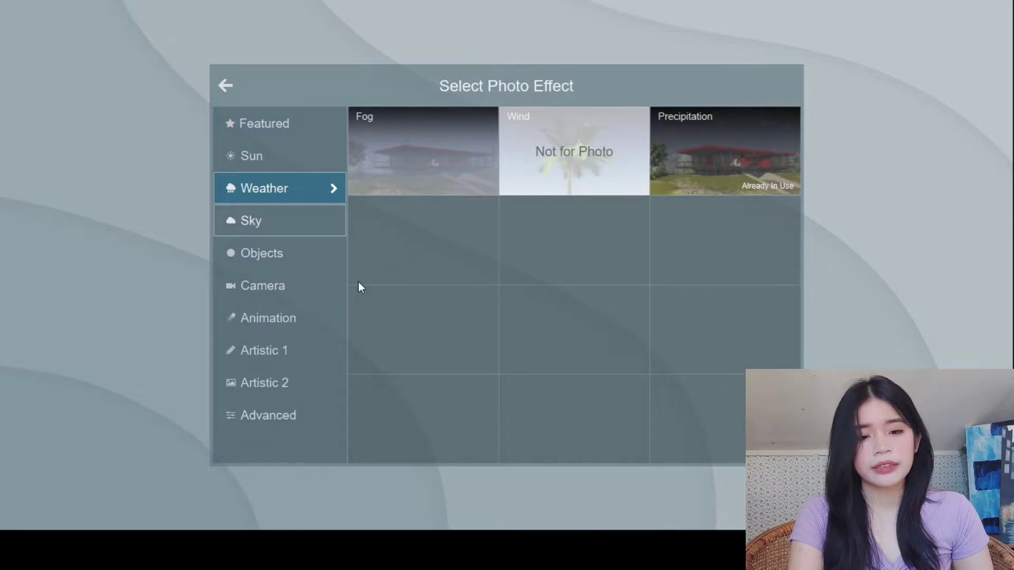
left_click(286, 225)
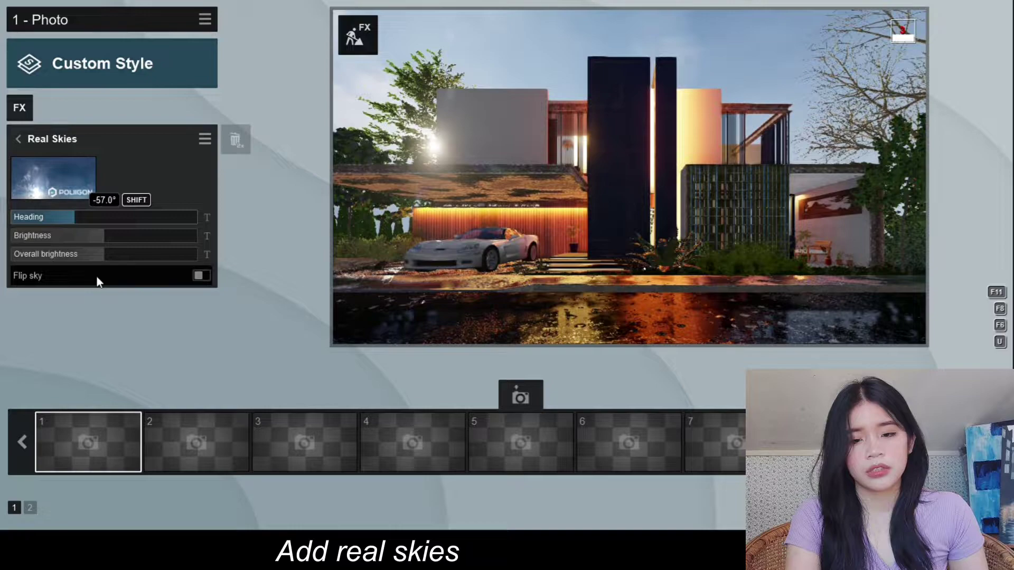
left_click(74, 216)
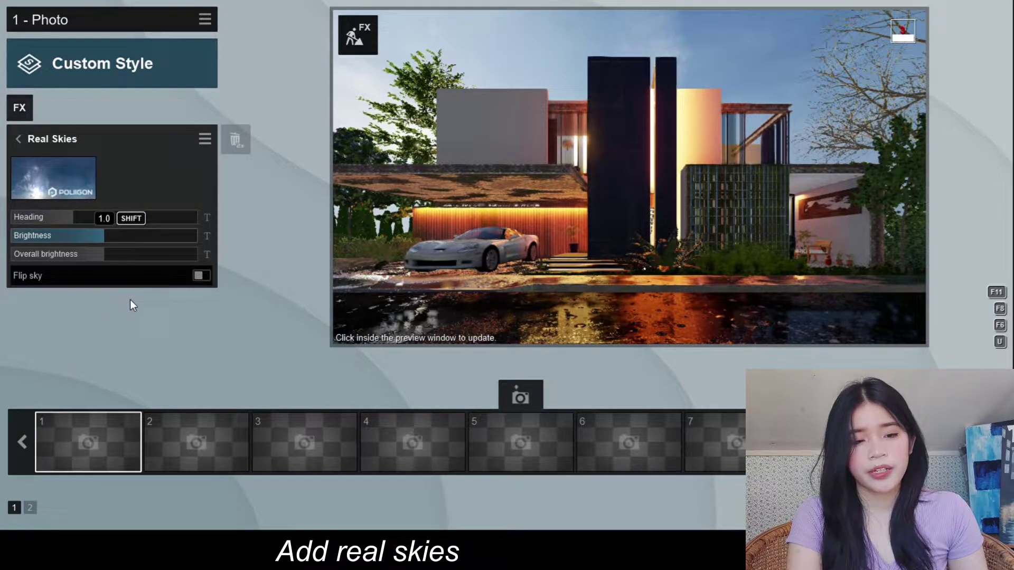
left_click_drag(104, 235, 136, 235)
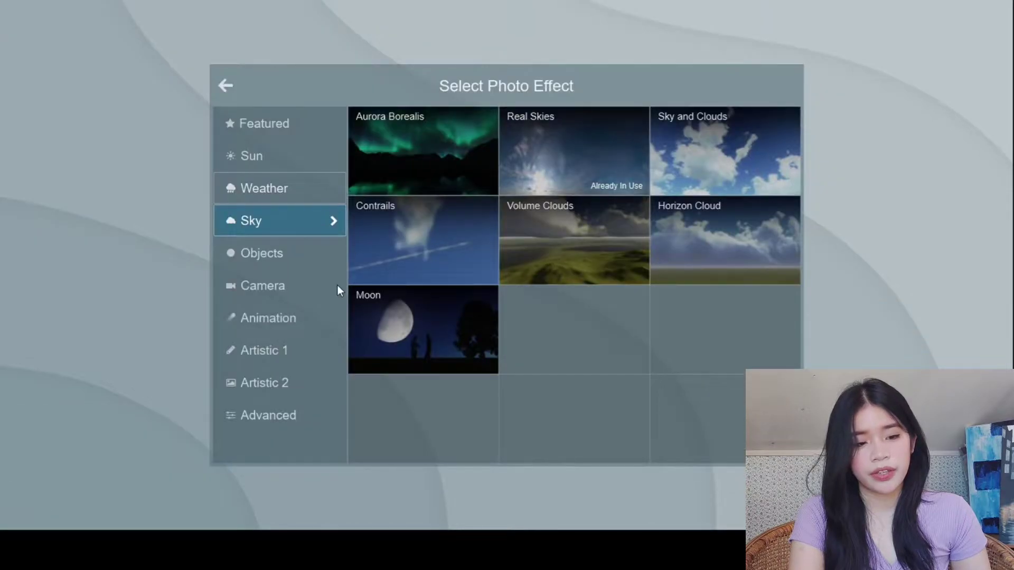
Add the Exposure effect and raise the exposure to brighten the shot
left_click(264, 351)
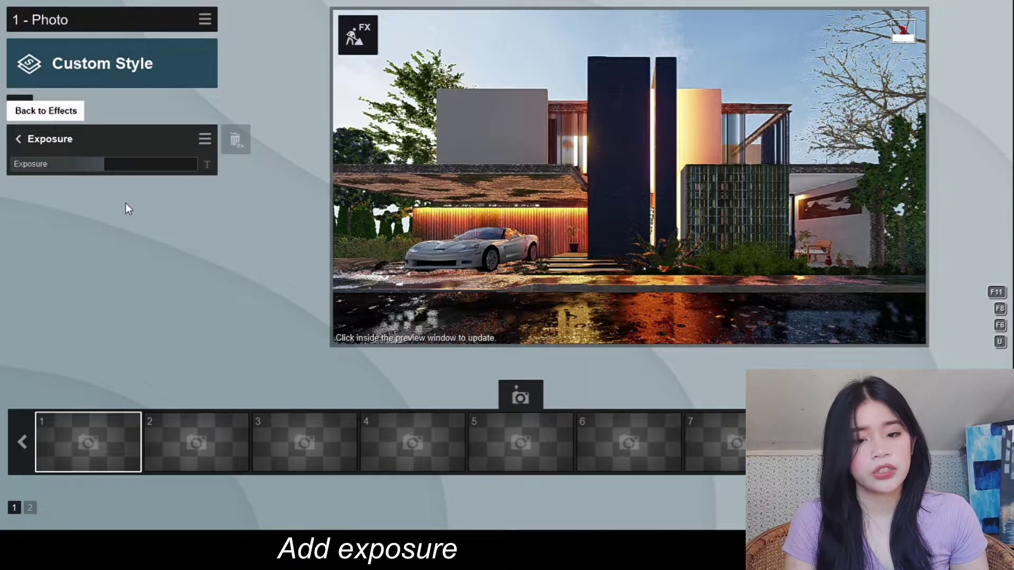
left_click_drag(136, 205, 202, 135, "shift")
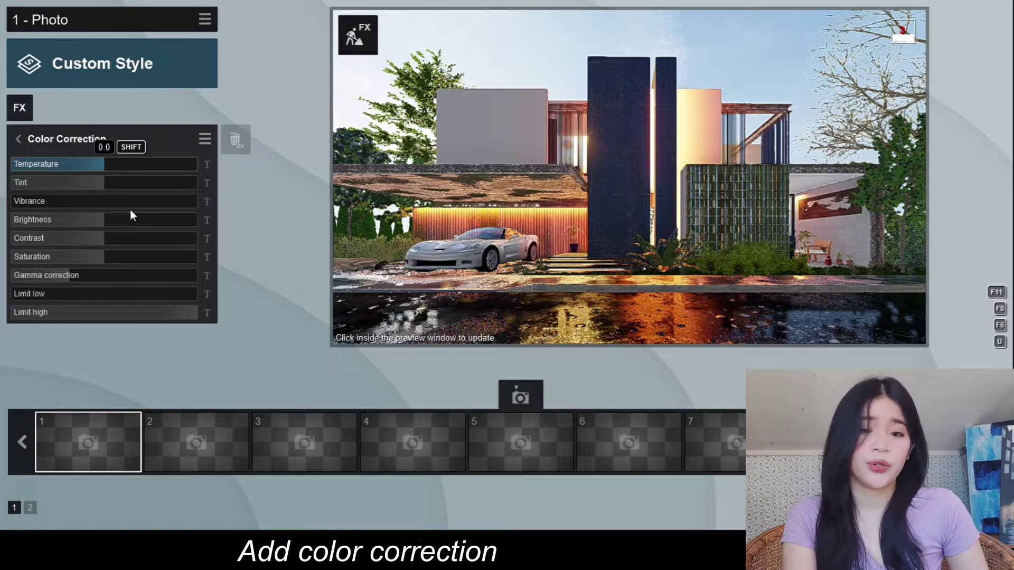
Add the Color Correction effect with the temperature at 0.2 and the tint slightly above neutral
left_click_drag(130, 209, 149, 198)
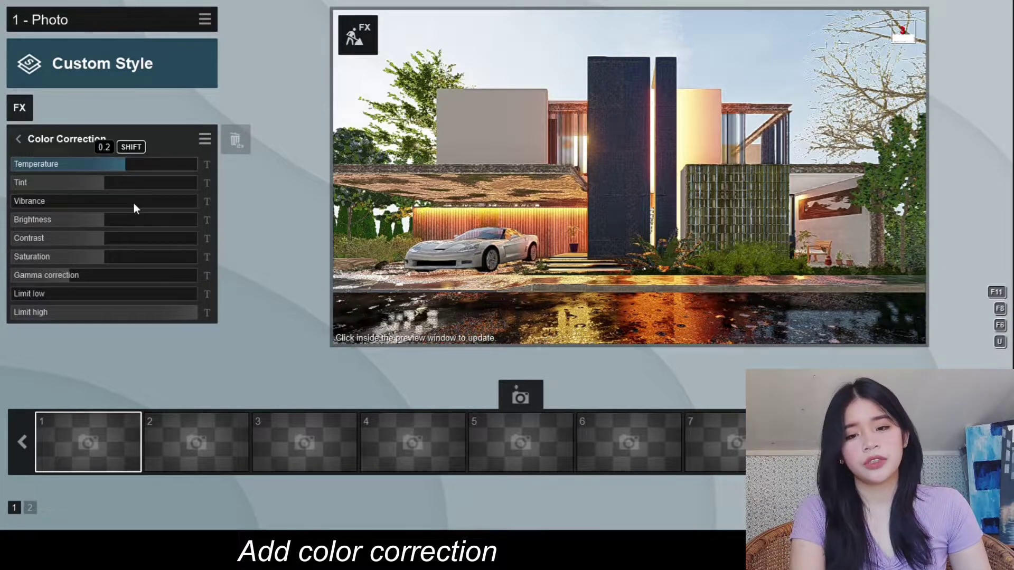
key("ctrl+z")
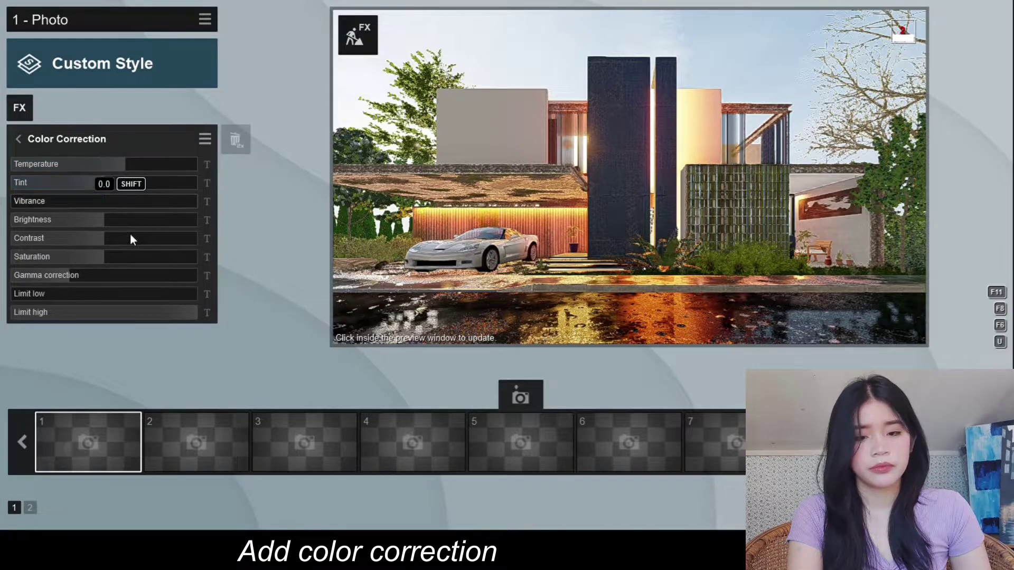
left_click_drag(104, 182, 109, 183)
Raise the vibrance of the Color Correction effect to 0.9
key("Down")
key("Right")
key("Right")
key("Right")
key("Right")
key("Right")
key("Right")
key("Right")
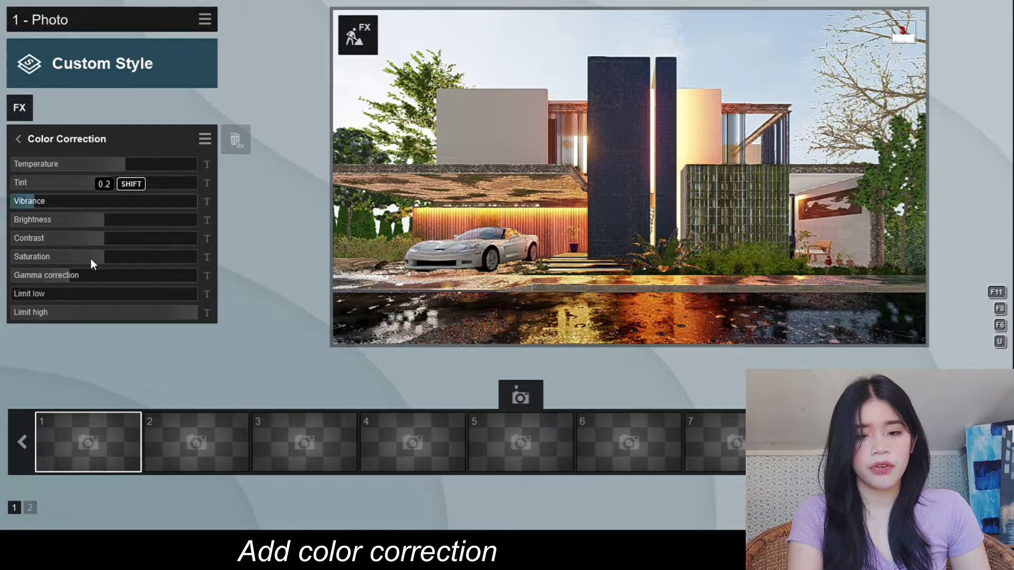
key("Right")
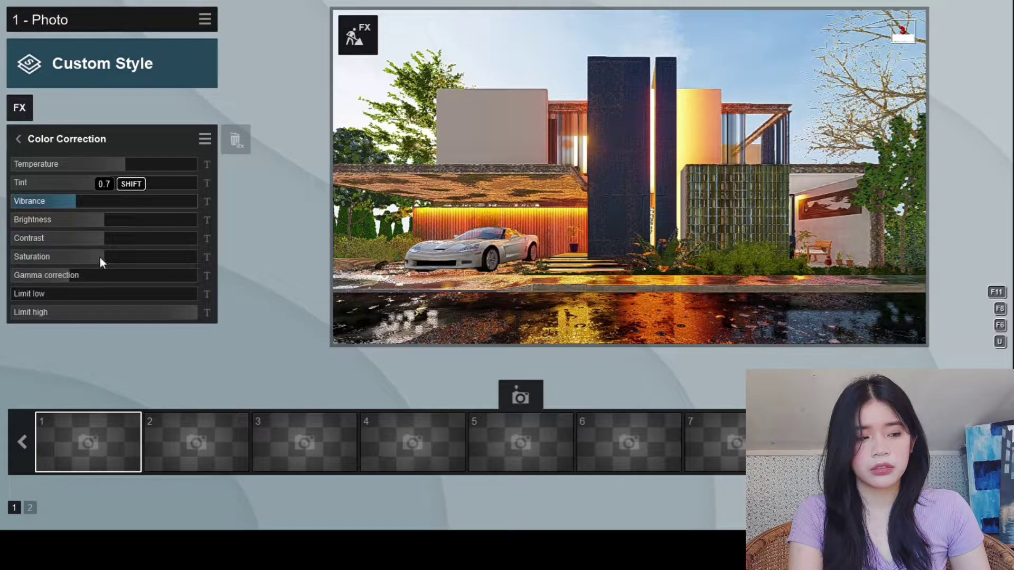
key("Right")
key("Right")
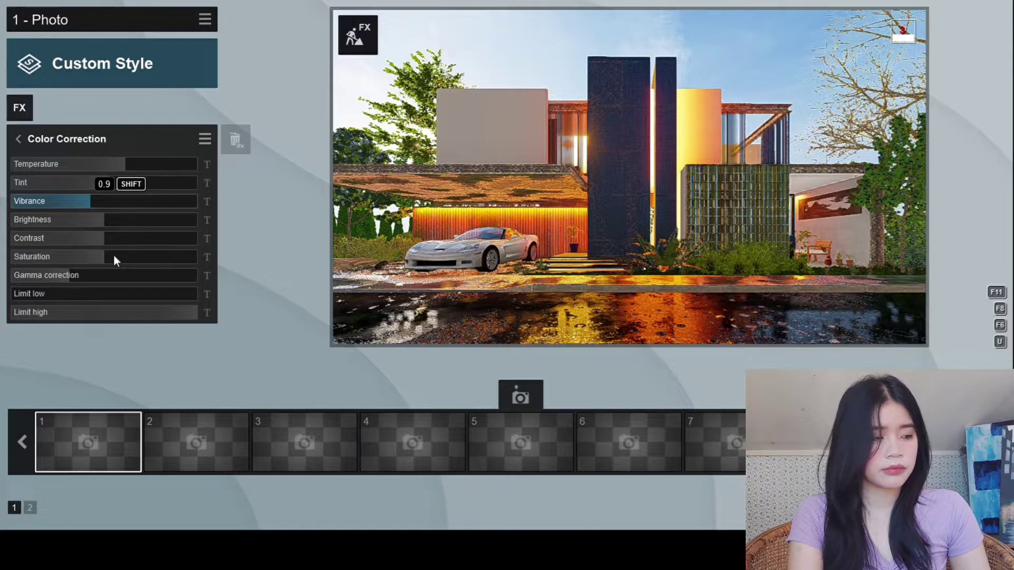
key("Right")
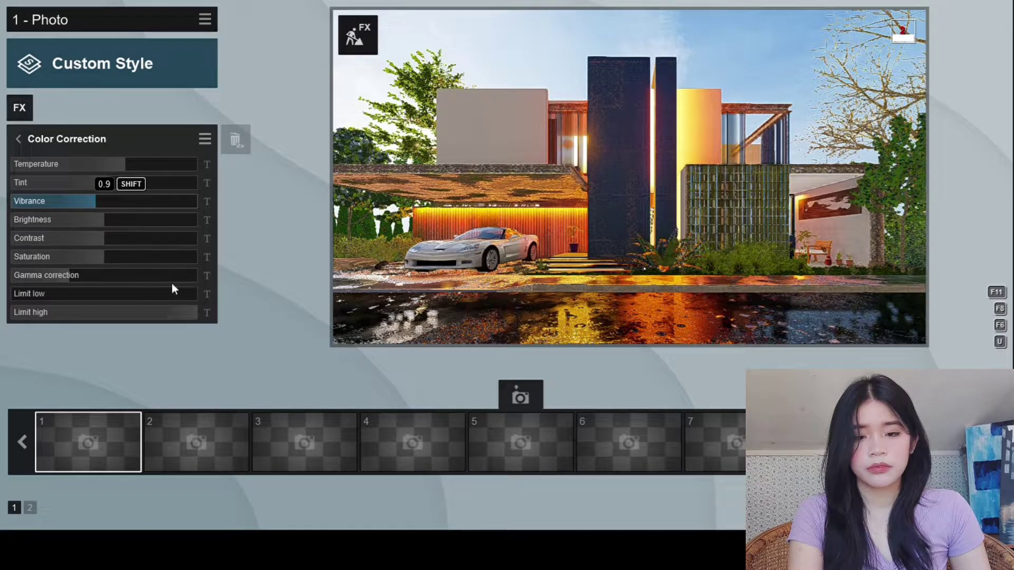
Set the color correction brightness to 0.7 and reduce the saturation to 0.8
key("Down")
key("Down")
key("Up")
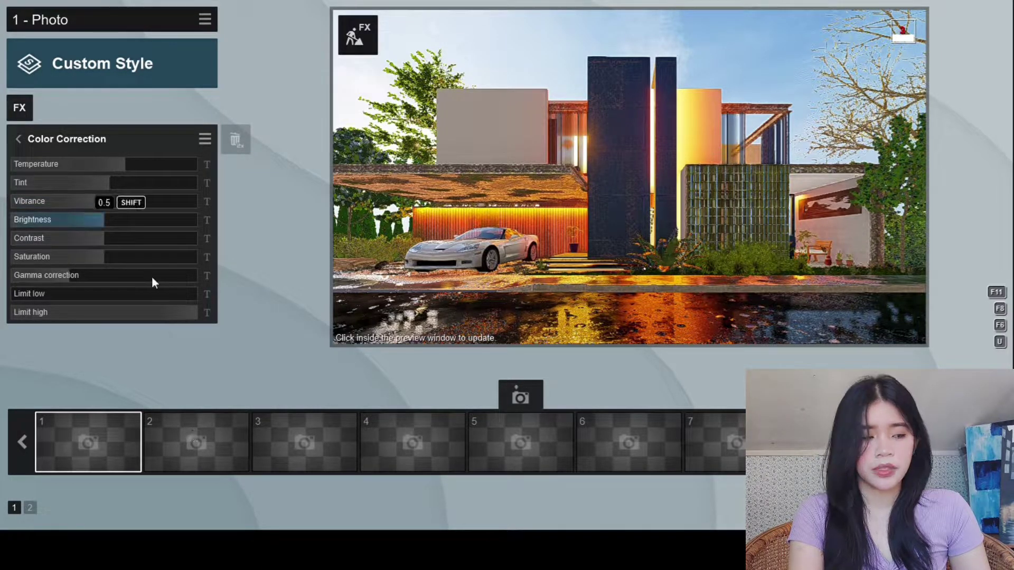
key("Right")
key("Right")
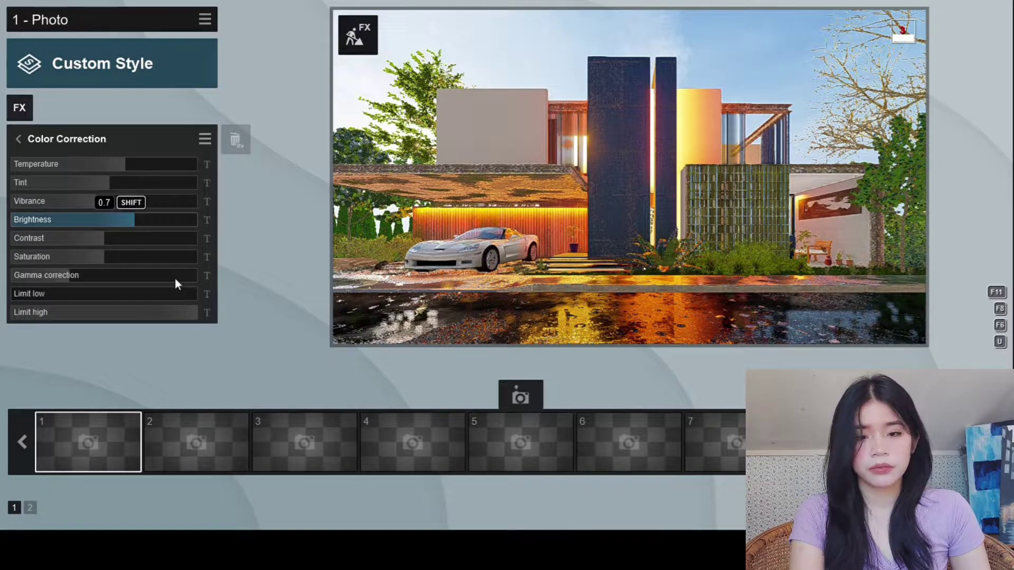
key("Right")
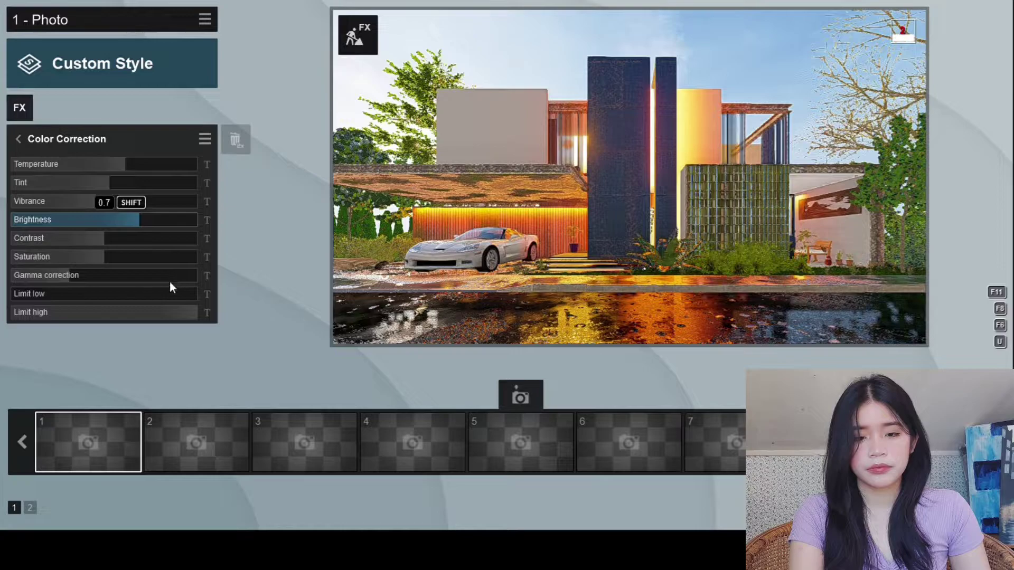
key("Down")
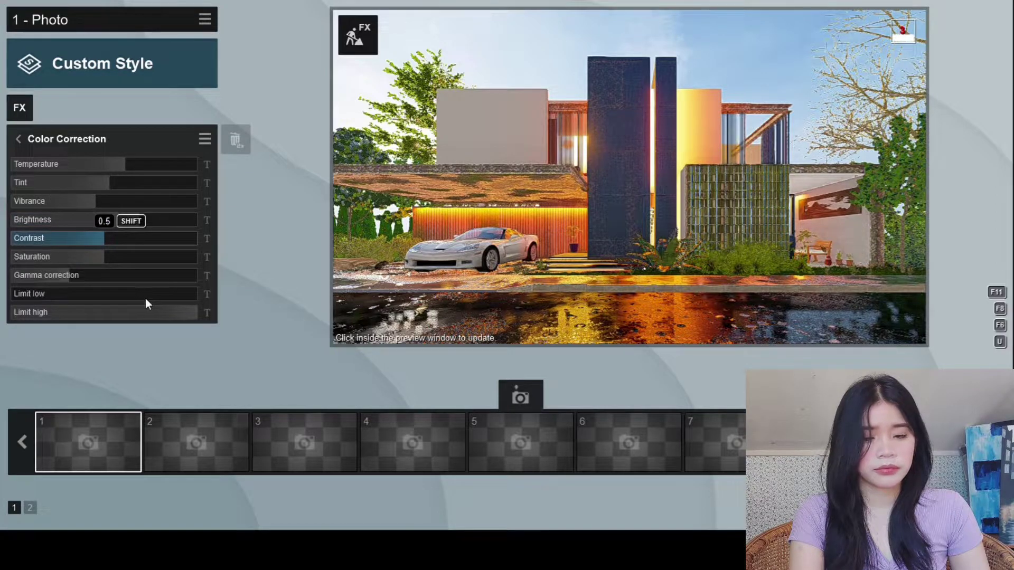
key("Right")
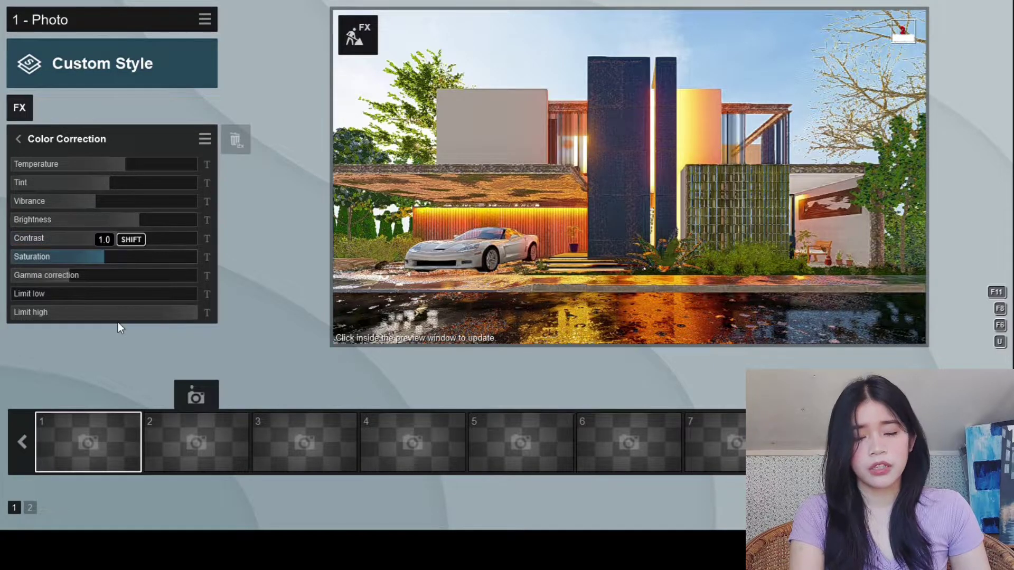
left_click_drag(121, 323, 104, 322)
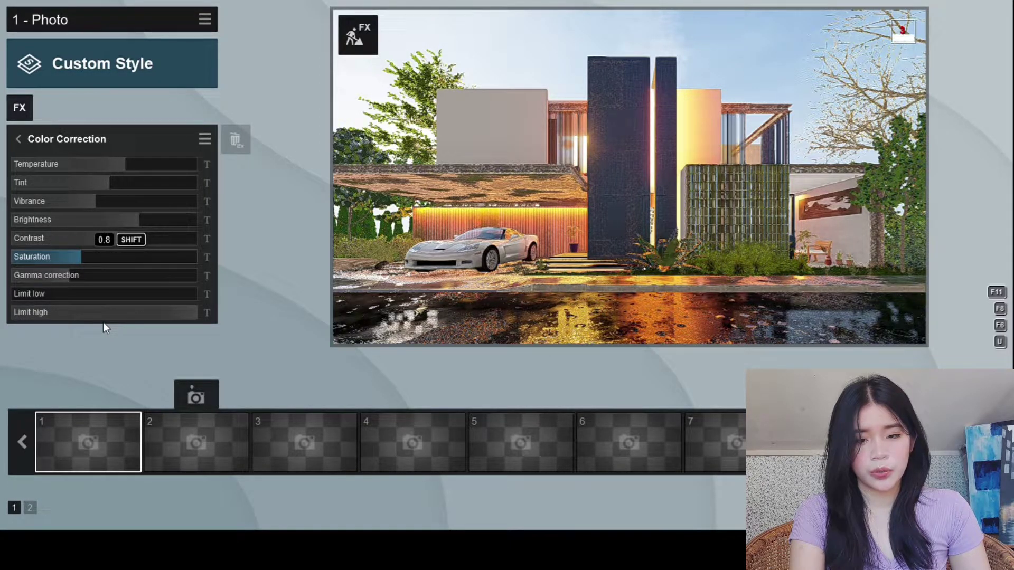
Add the Reflection effect and raise its reflection threshold to the maximum
left_click(19, 109)
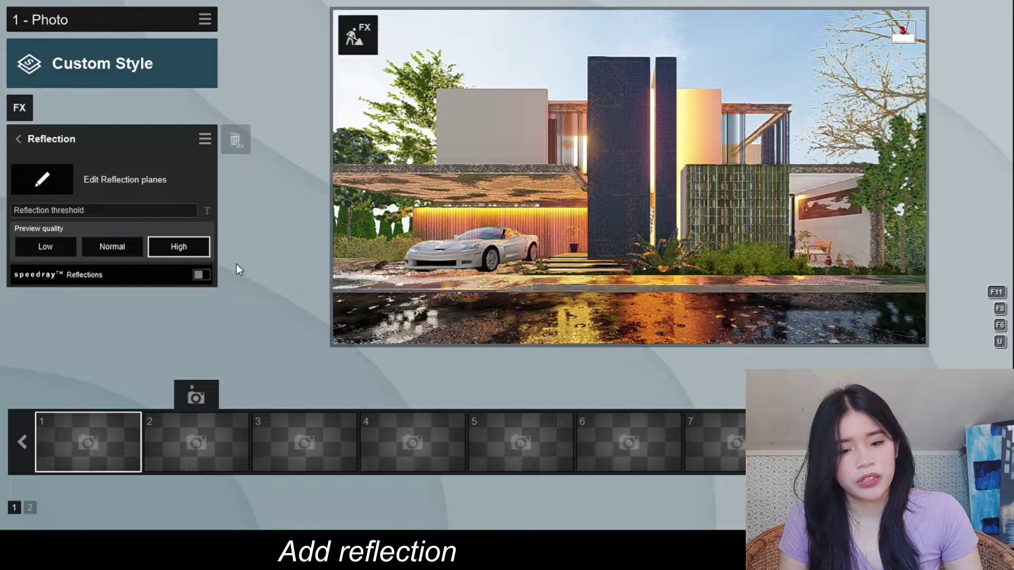
left_click_drag(12, 210, 198, 210)
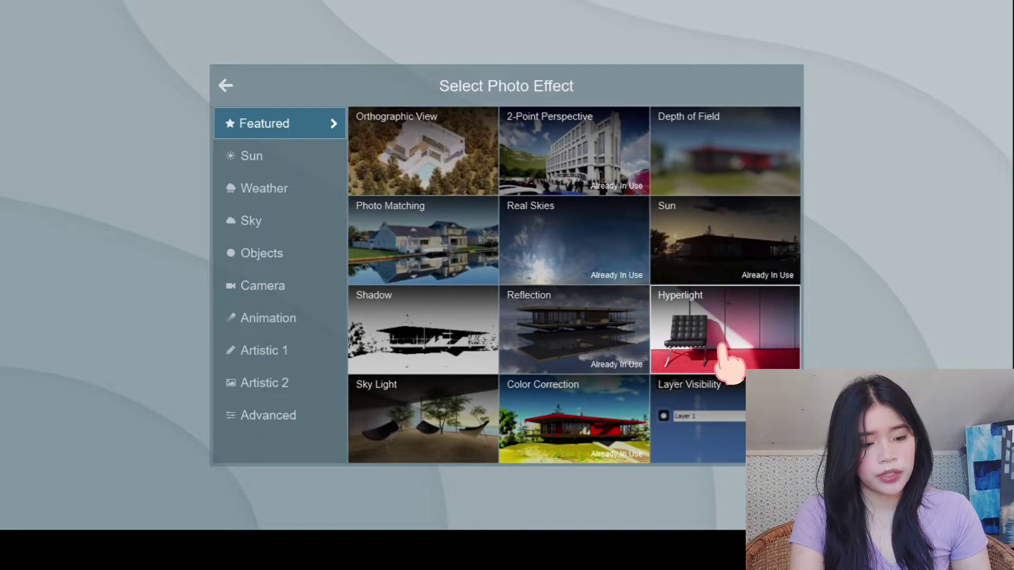
Add the Hyperlight effect, increase its amount slightly above 25% and return to the photo effect selection
left_click(722, 342)
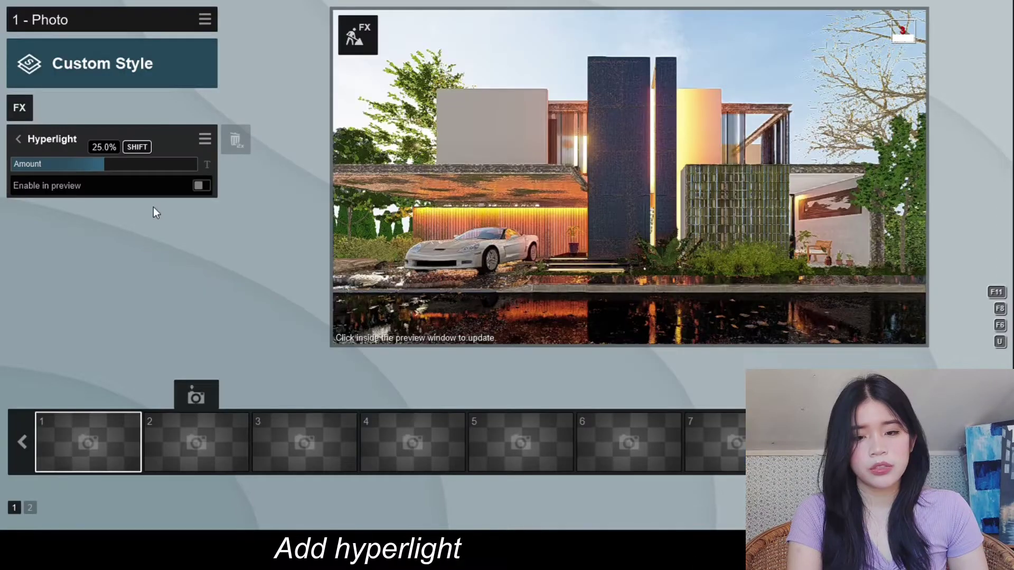
left_click_drag(166, 207, 182, 204)
left_click(19, 107)
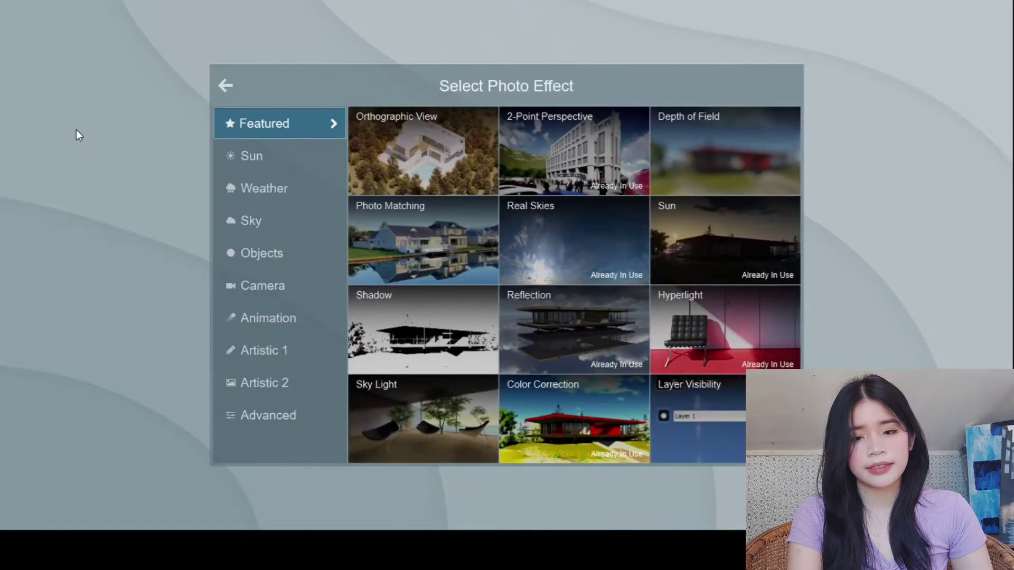